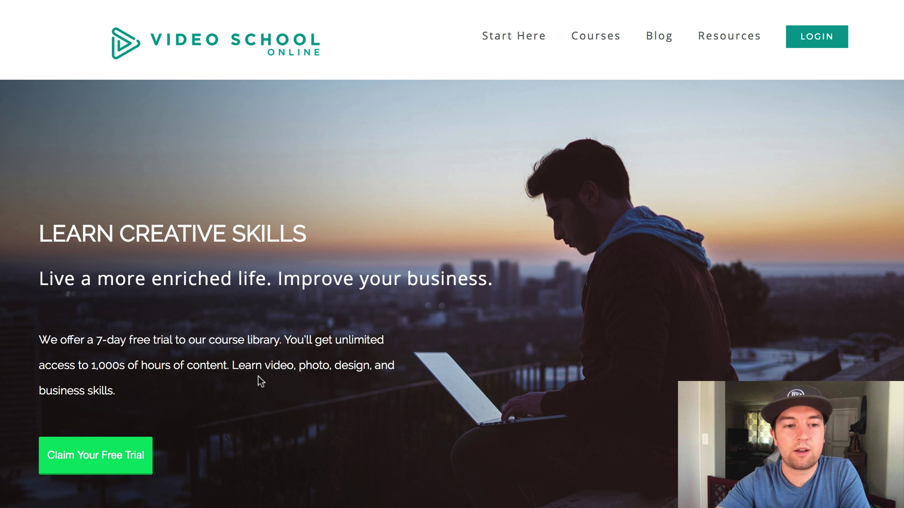
Preview the free-trial checkout pop-up, then close it.
click(104, 459)
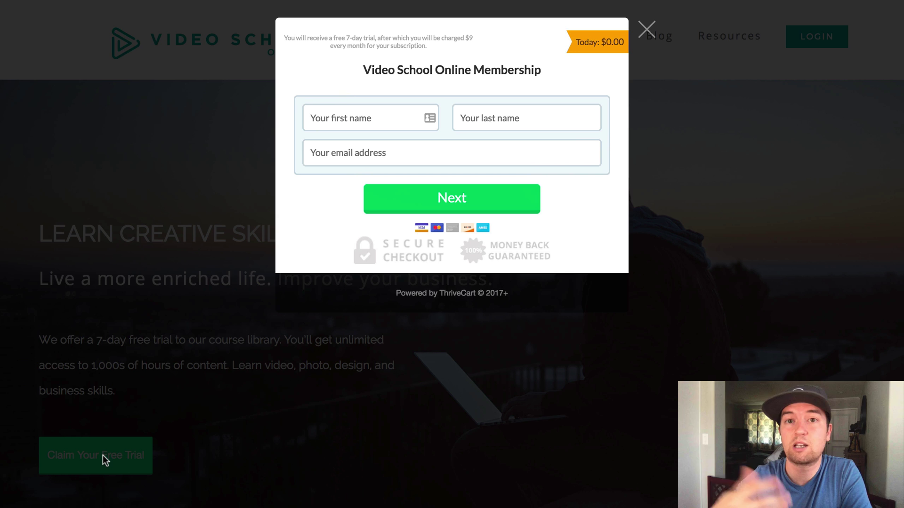
click(648, 29)
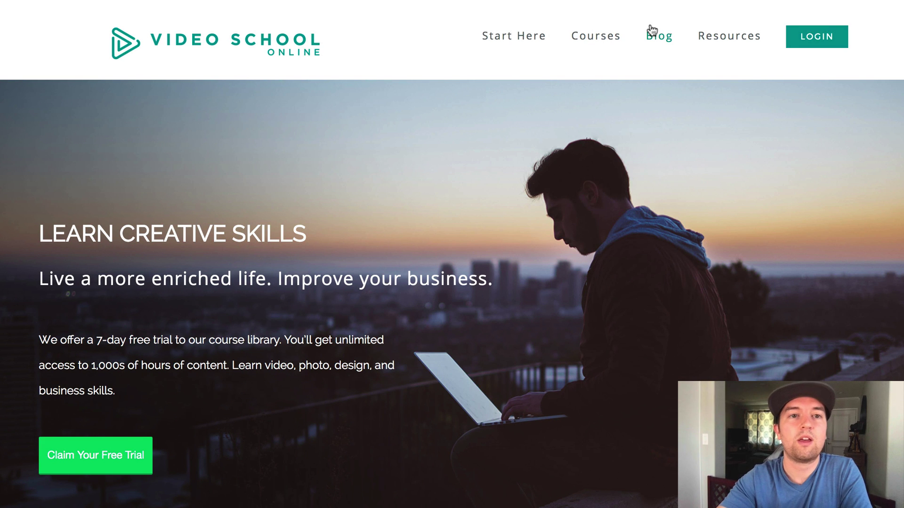
mouse_move(370, 2)
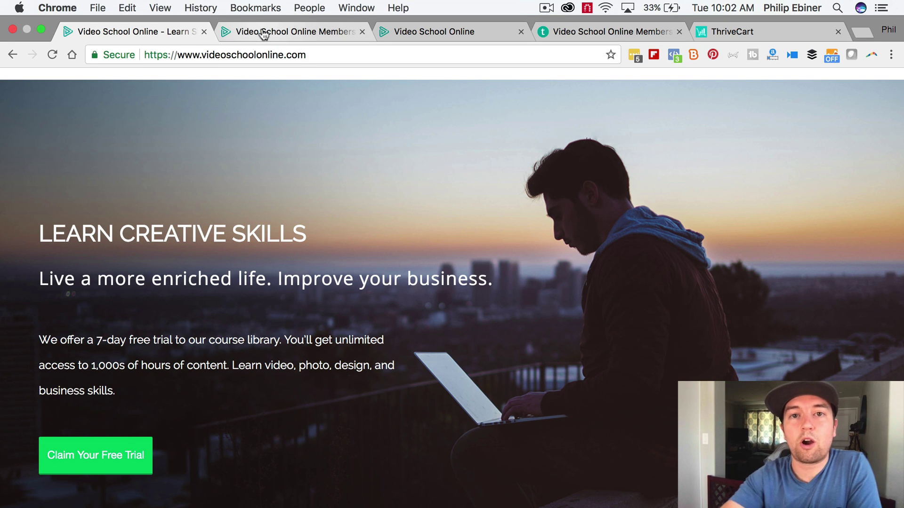
Scroll through the membership sales page.
click(264, 32)
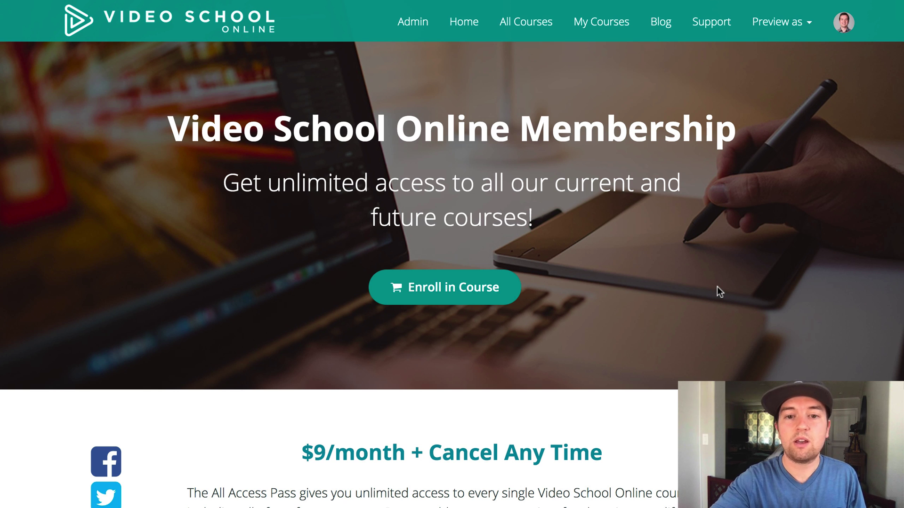
scroll(718, 288, down, 8)
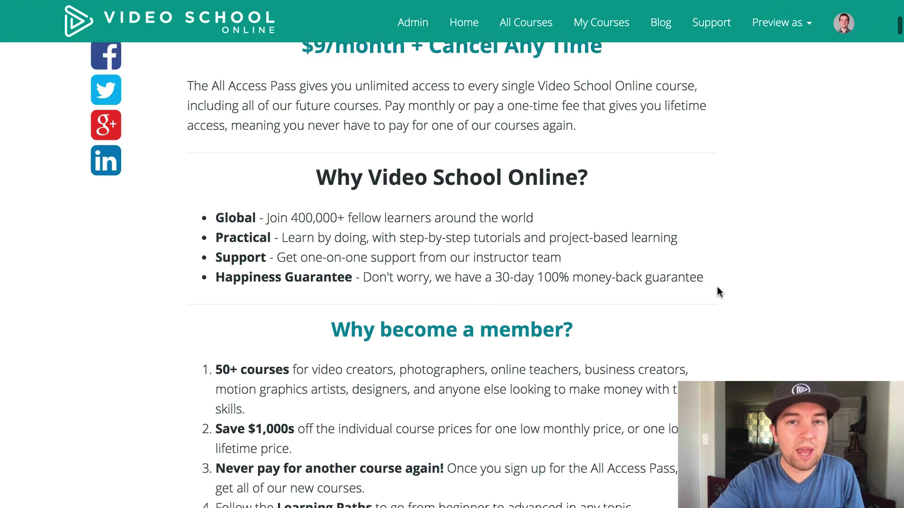
scroll(716, 286, down, 2)
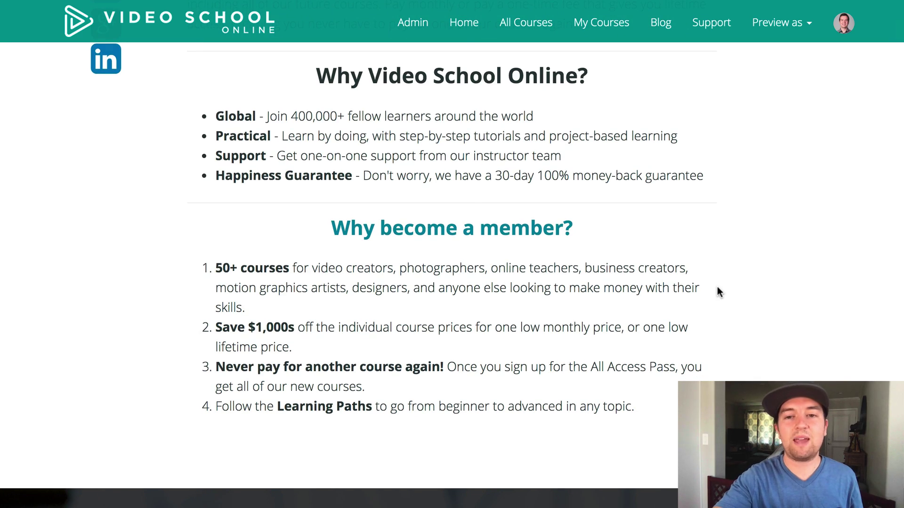
scroll(717, 288, down, 18)
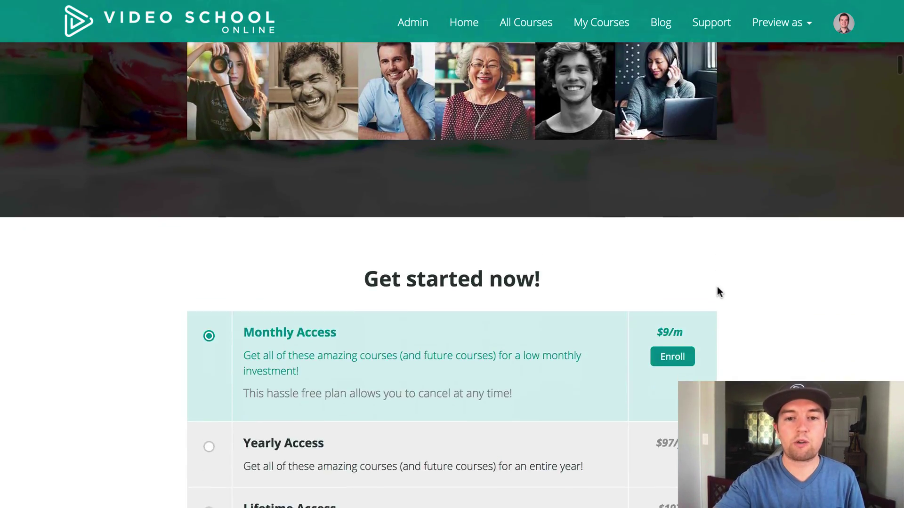
scroll(716, 286, down, 3)
scroll(716, 286, up, 5)
scroll(716, 286, down, 5)
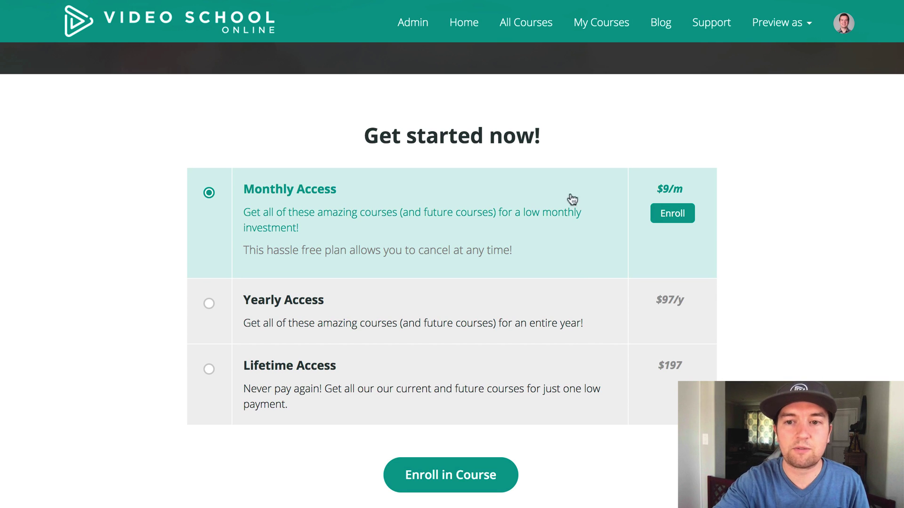
Preview the Yearly Access and Lifetime Access plans, then bring up the course catalog.
click(477, 331)
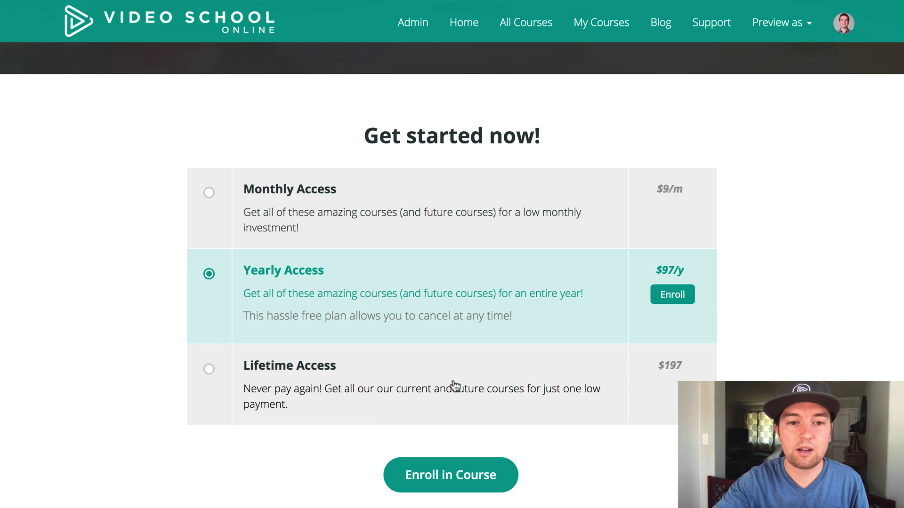
click(448, 395)
scroll(452, 275, down, 15)
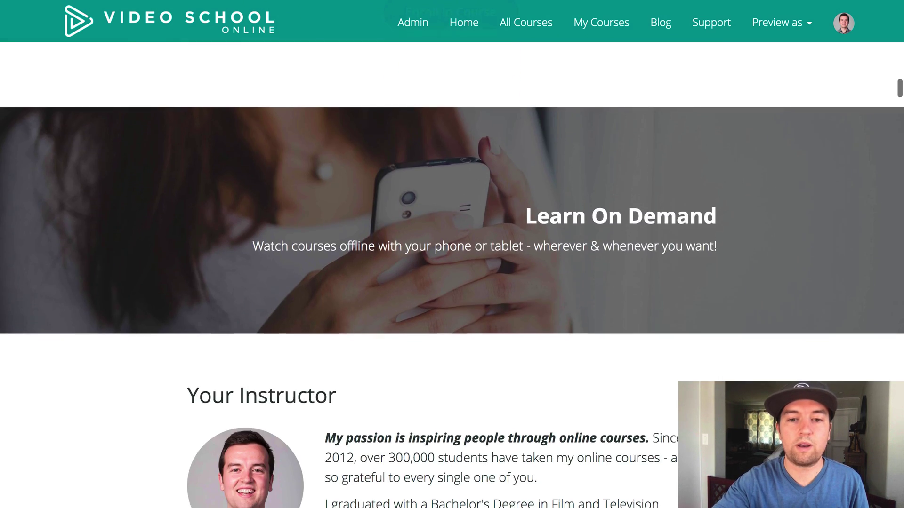
scroll(452, 275, up, 20)
scroll(452, 254, up, 15)
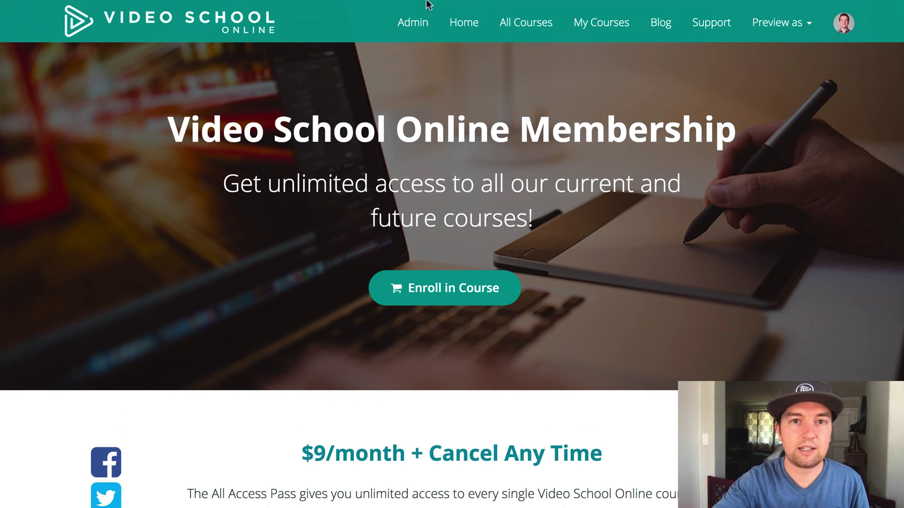
mouse_move(403, 6)
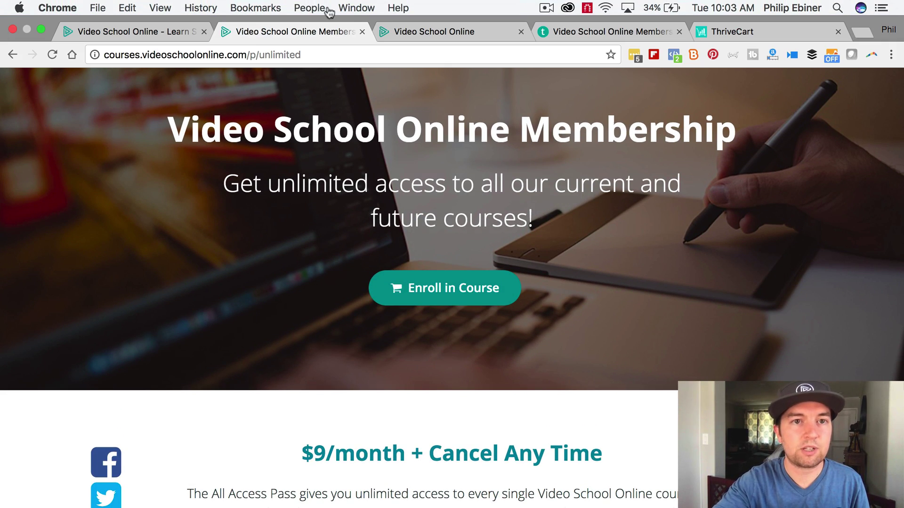
click(412, 34)
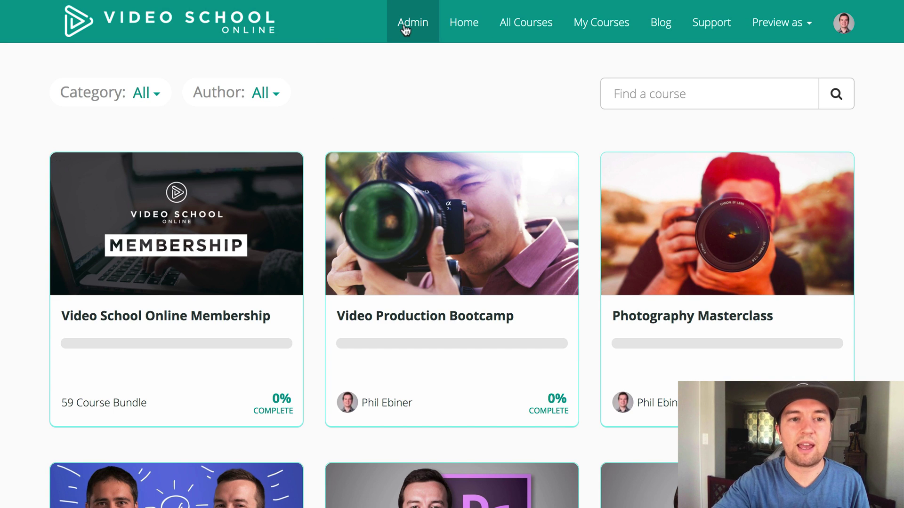
Open Admin and scroll through the Dashboard's August 22–29 revenue chart and live feed.
click(404, 28)
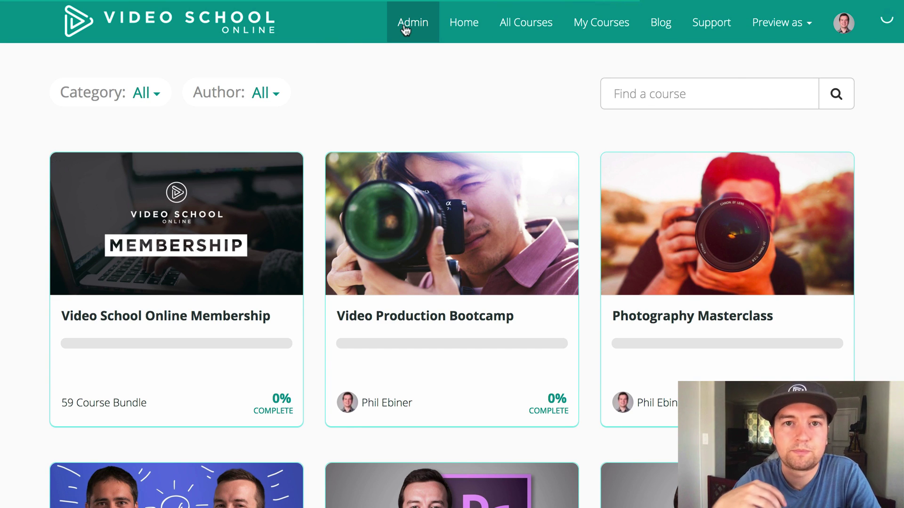
scroll(607, 139, down, 2)
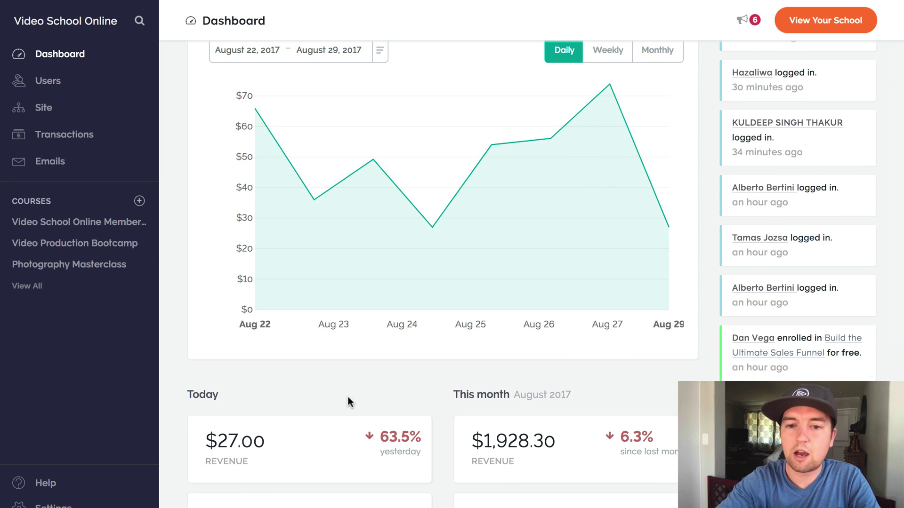
scroll(349, 397, down, 1)
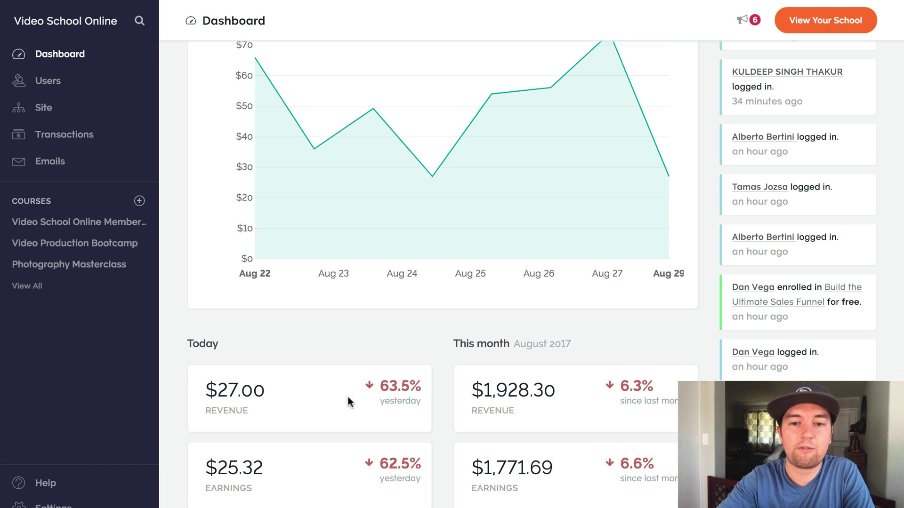
scroll(348, 398, down, 3)
scroll(348, 400, down, 5)
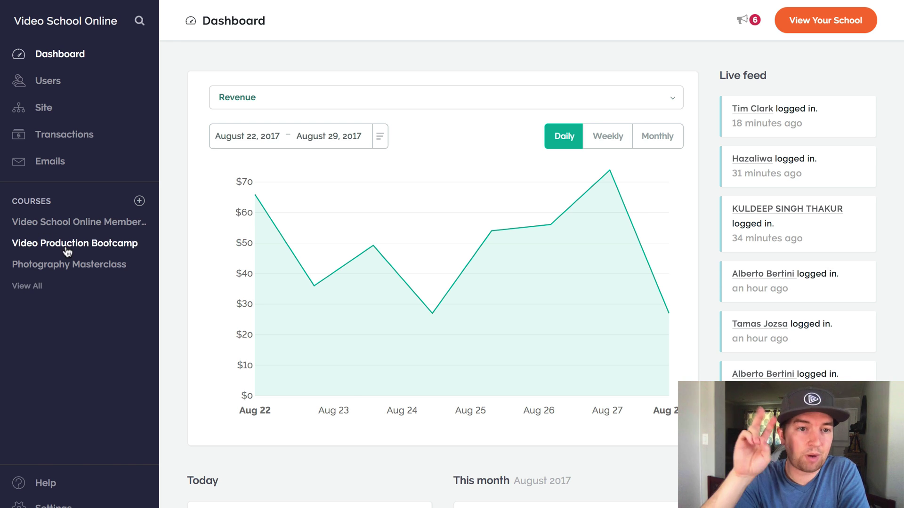
List all courses and open the Video School Online Membership course card.
click(27, 286)
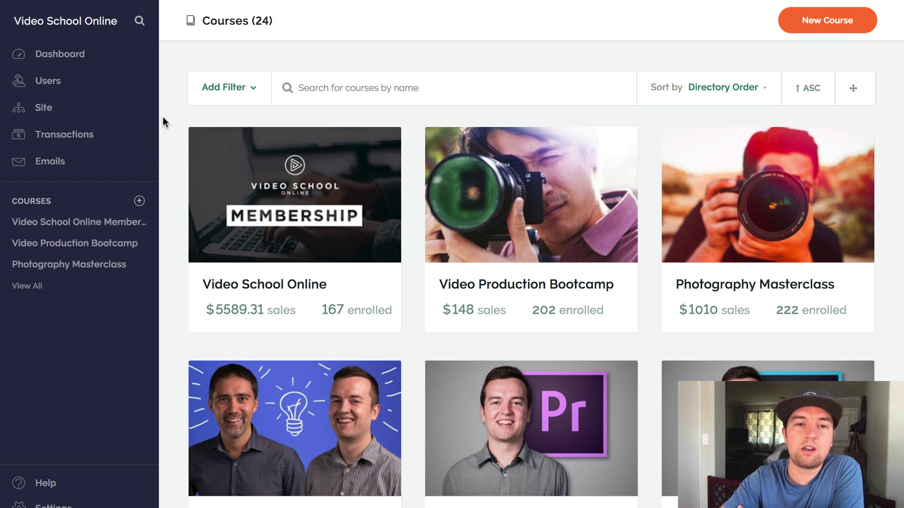
click(288, 234)
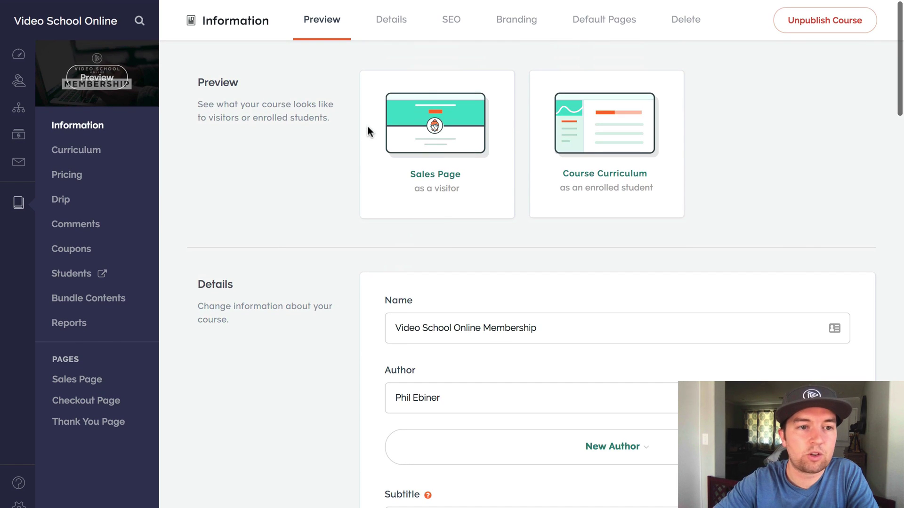
Show Bundle Contents and scroll through included courses like Adobe in 30 Minutes.
click(95, 303)
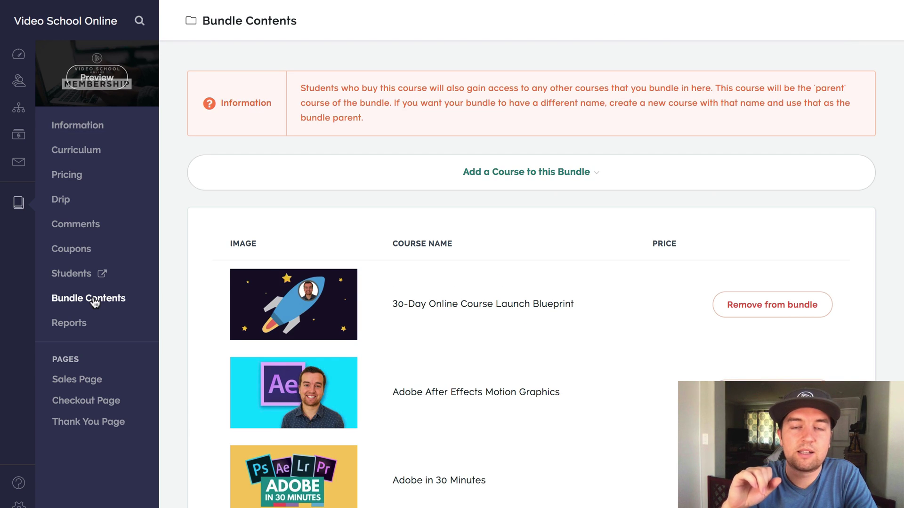
scroll(466, 202, down, 18)
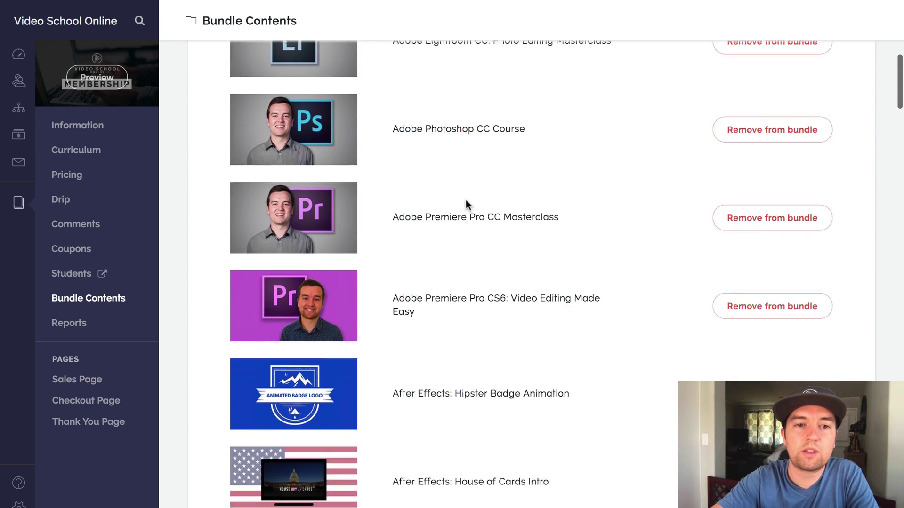
scroll(466, 204, down, 12)
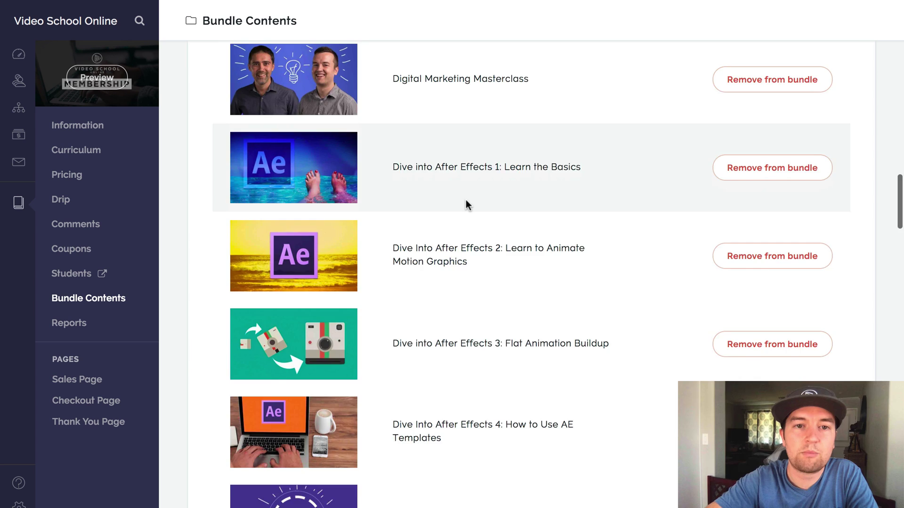
scroll(466, 203, up, 13)
scroll(466, 202, up, 17)
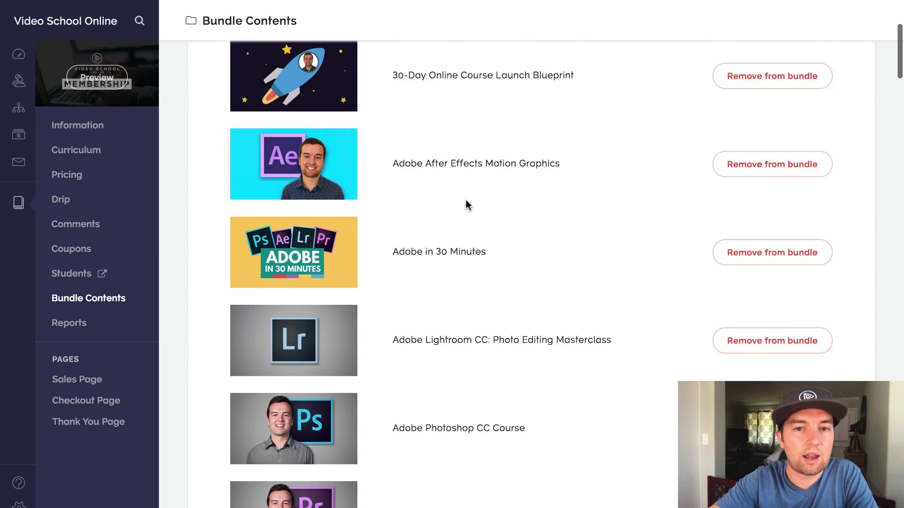
scroll(466, 204, up, 4)
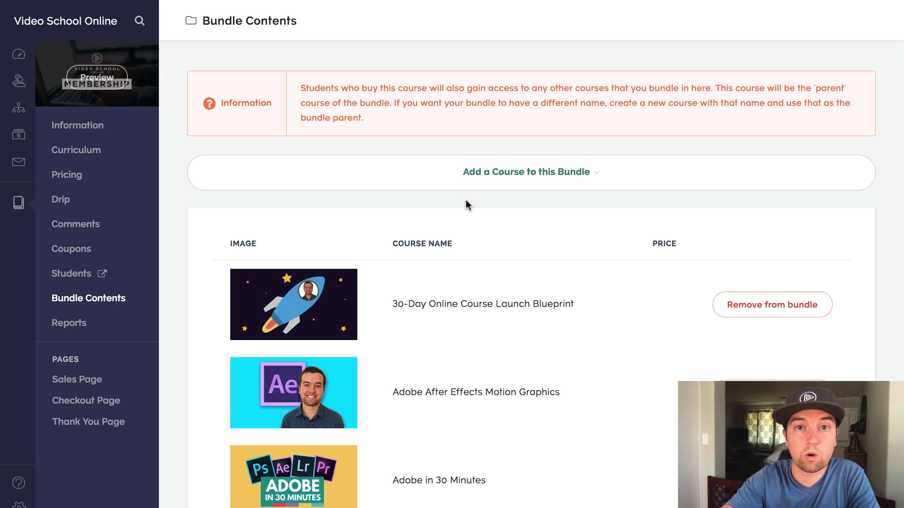
scroll(465, 204, down, 2)
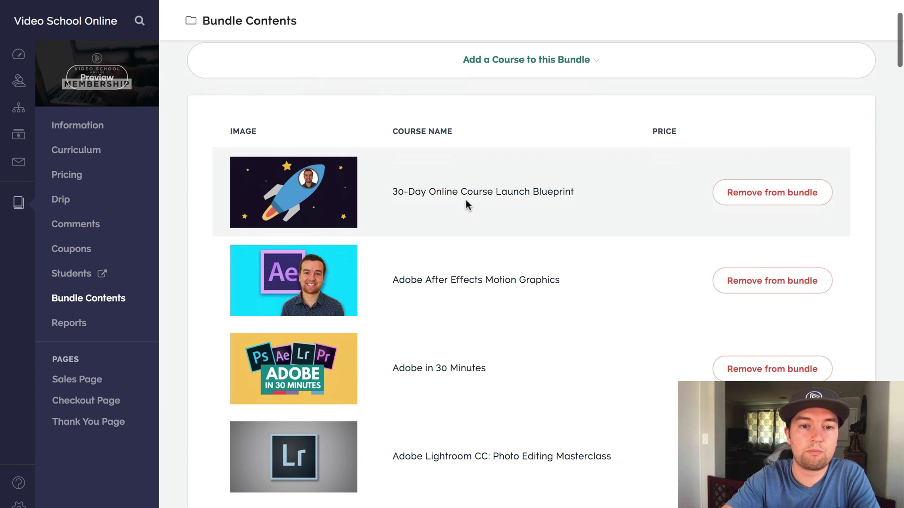
scroll(466, 201, up, 2)
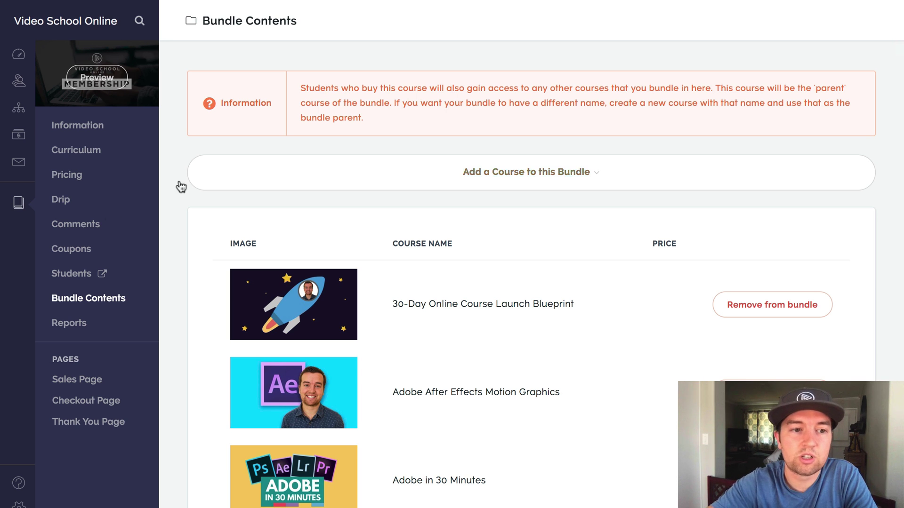
click(558, 183)
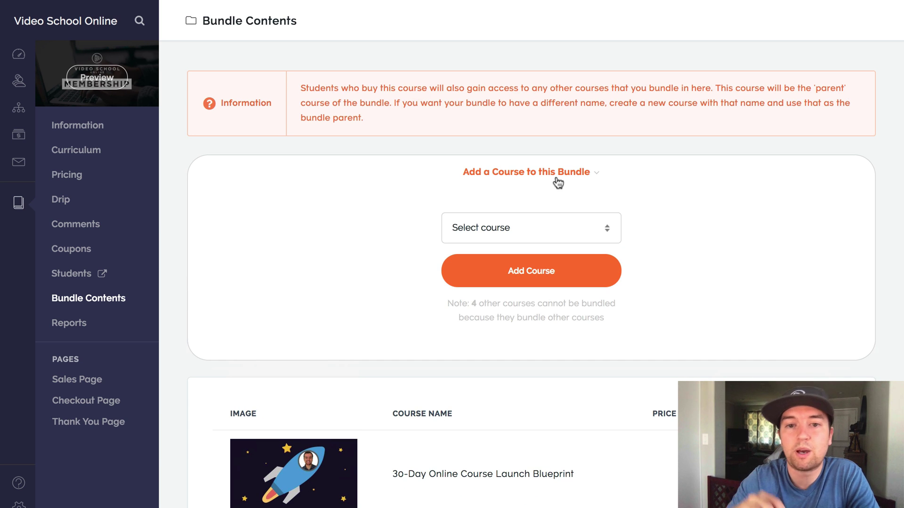
click(550, 216)
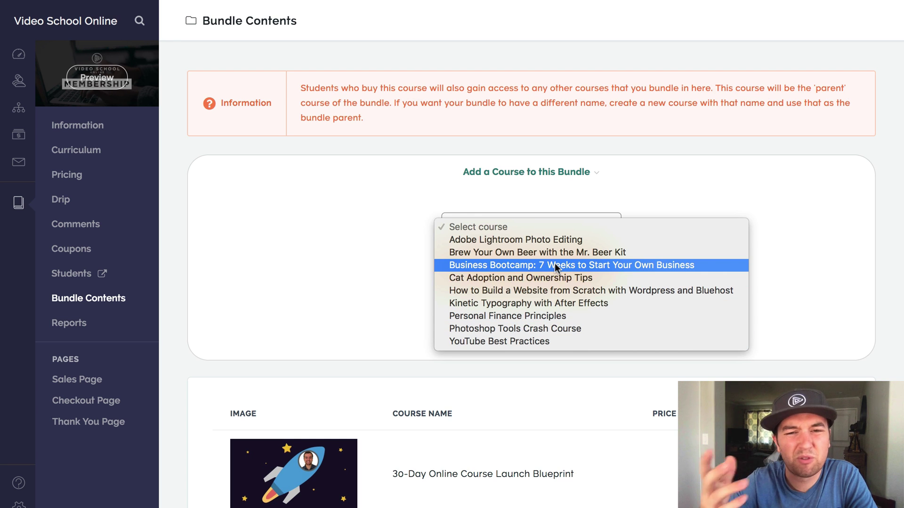
click(729, 191)
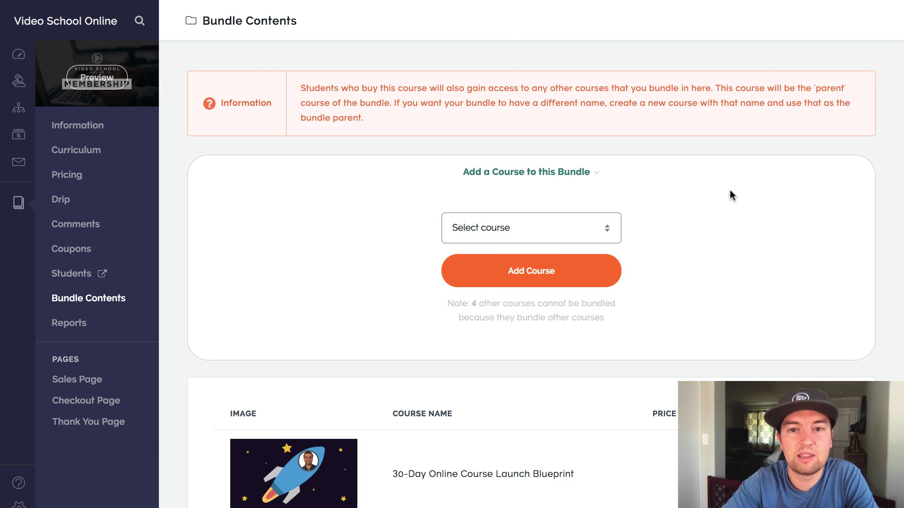
click(549, 233)
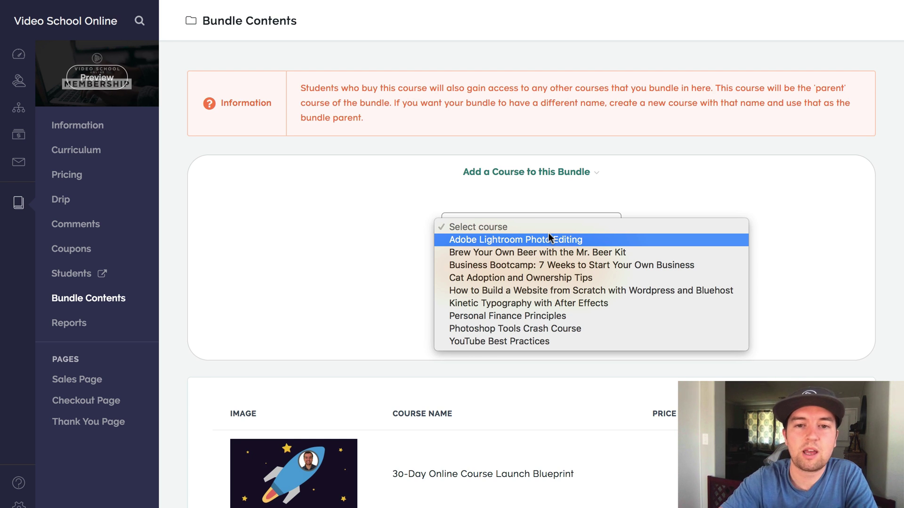
click(373, 235)
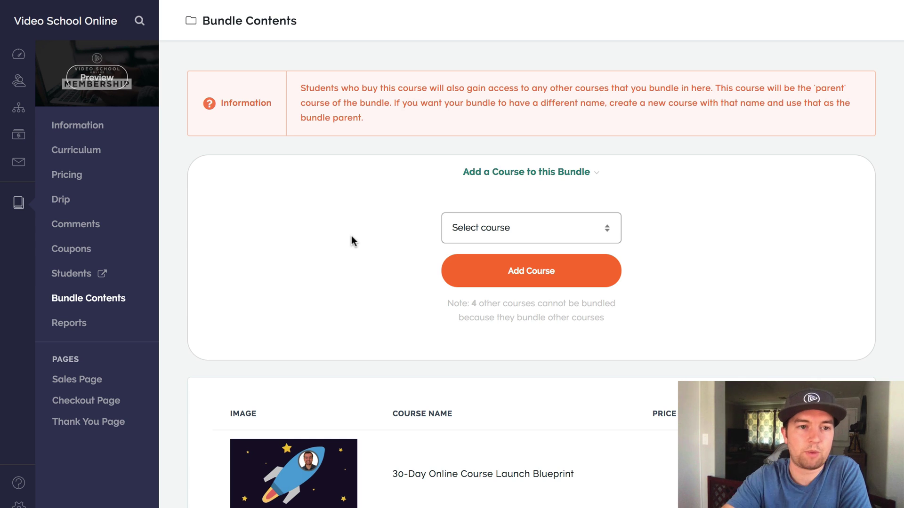
Start a 9-per-month subscription plan, discard it, and switch to the student preview.
click(61, 175)
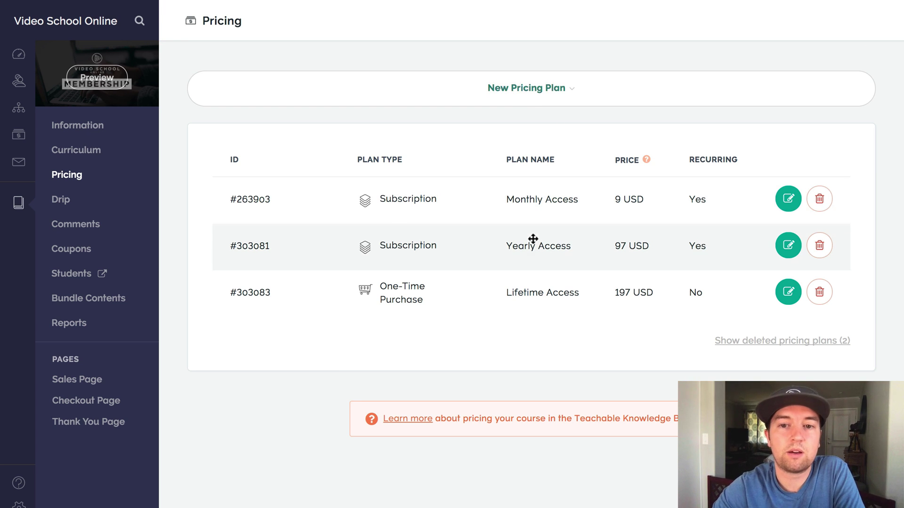
click(574, 83)
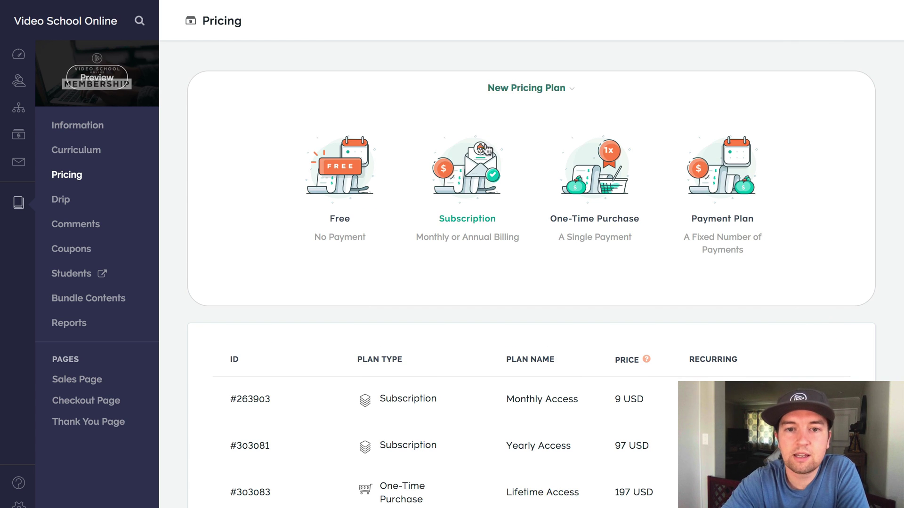
click(464, 196)
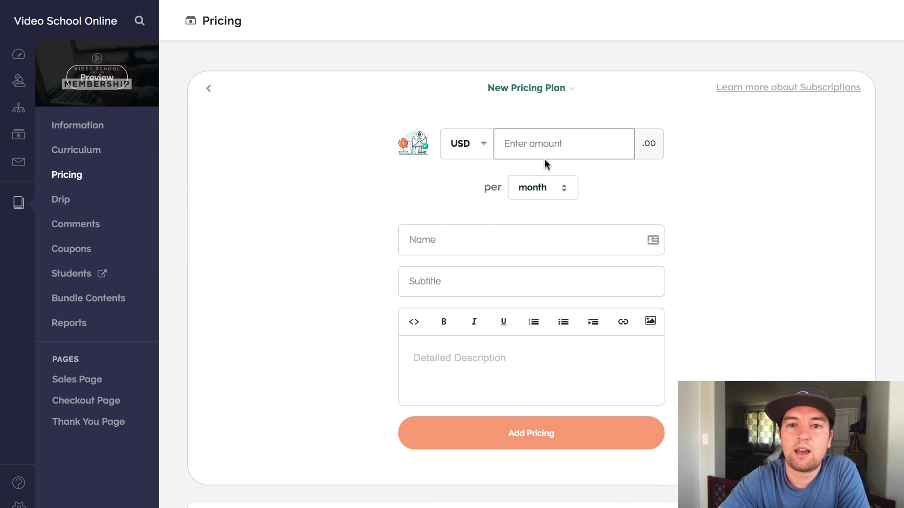
text(9)
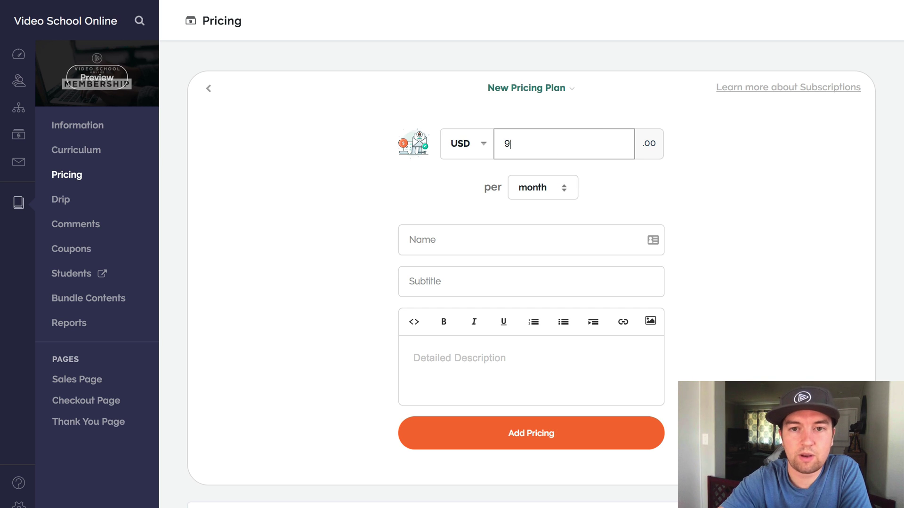
click(537, 187)
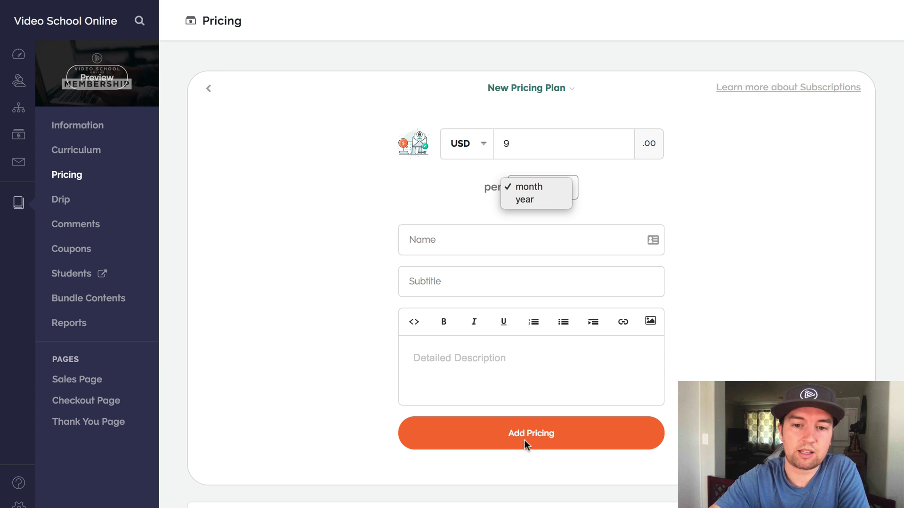
click(203, 89)
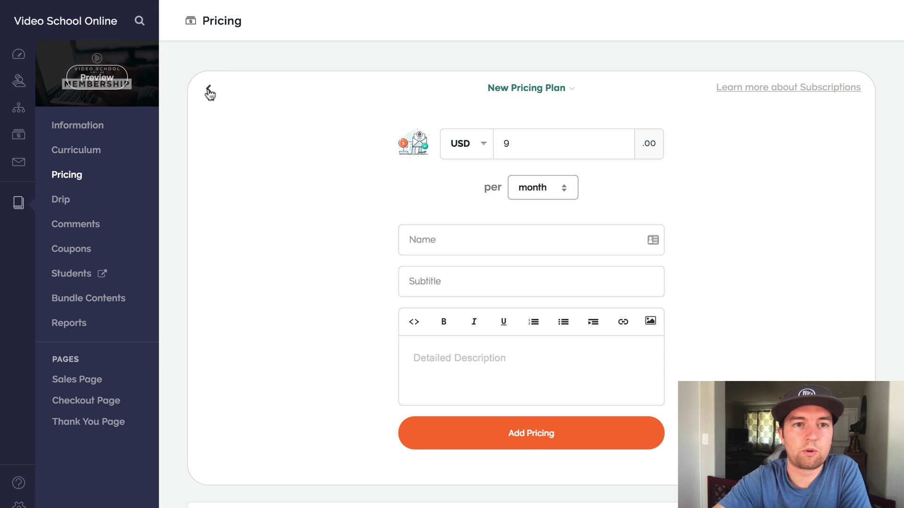
click(209, 92)
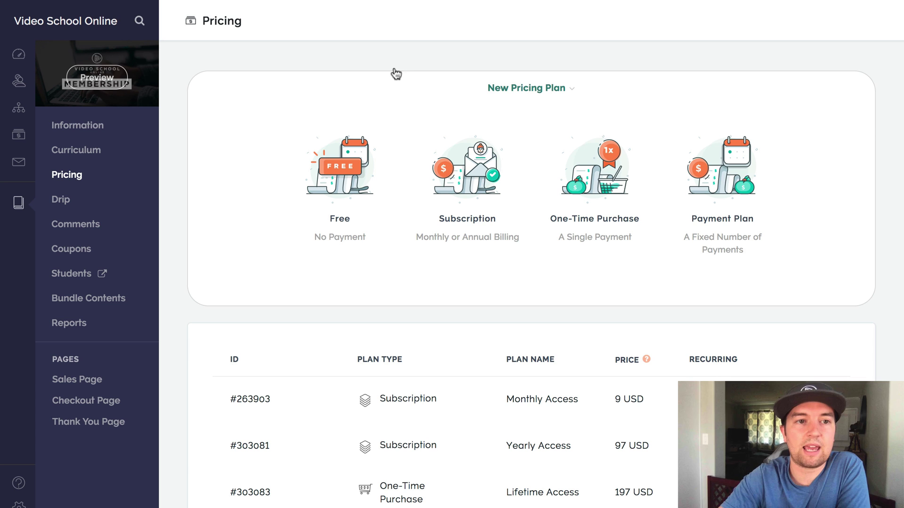
key(ctrl+super+f)
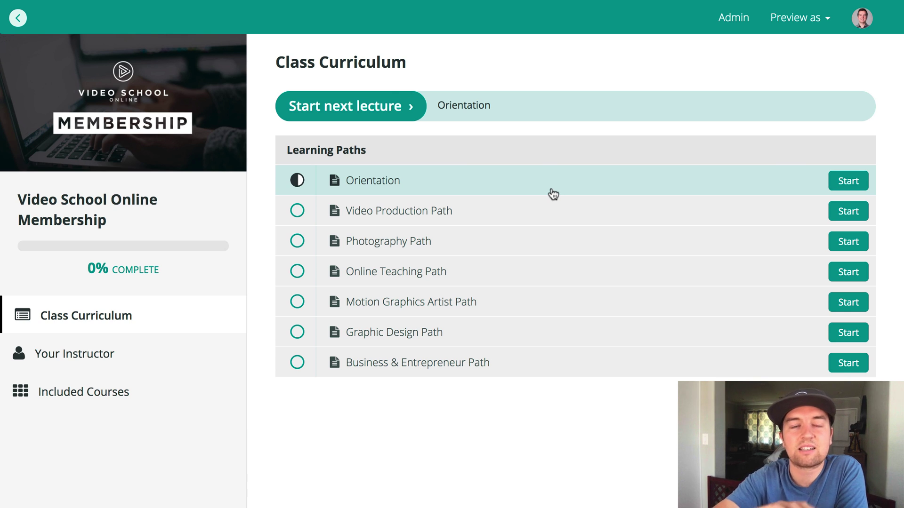
click(108, 393)
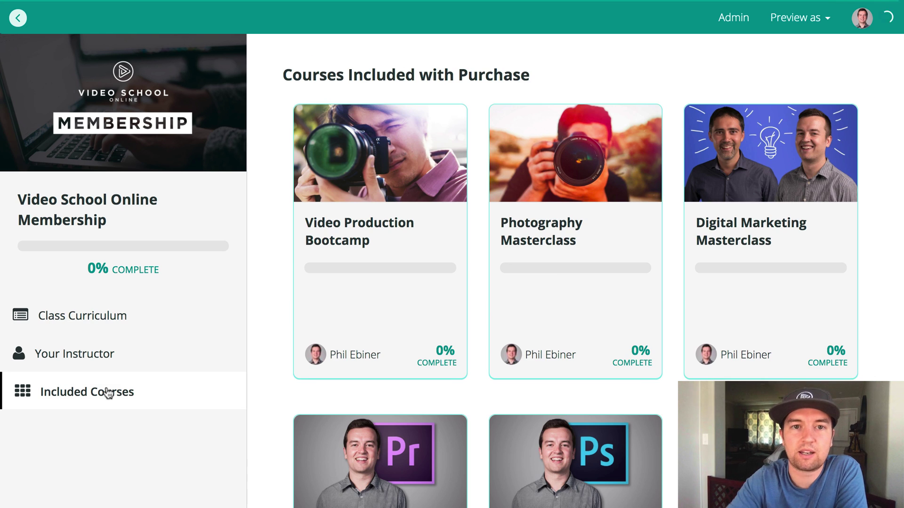
scroll(552, 265, down, 6)
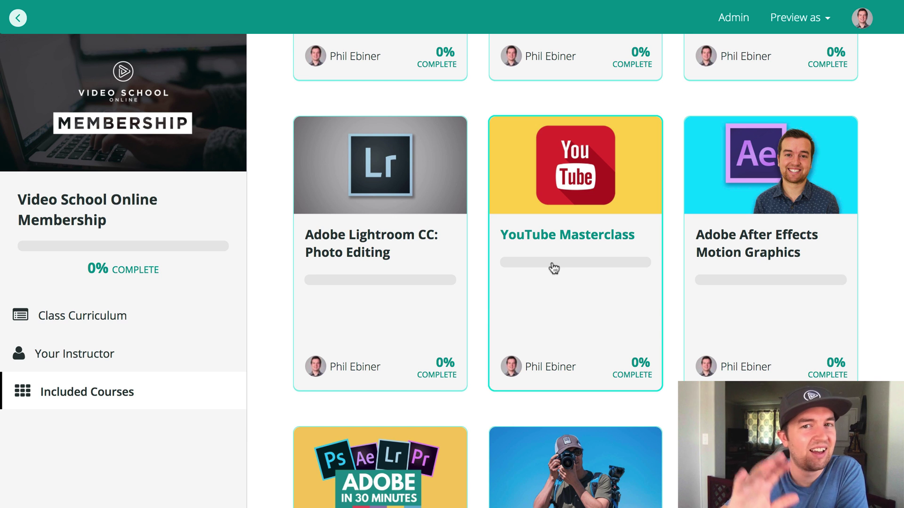
scroll(553, 269, up, 12)
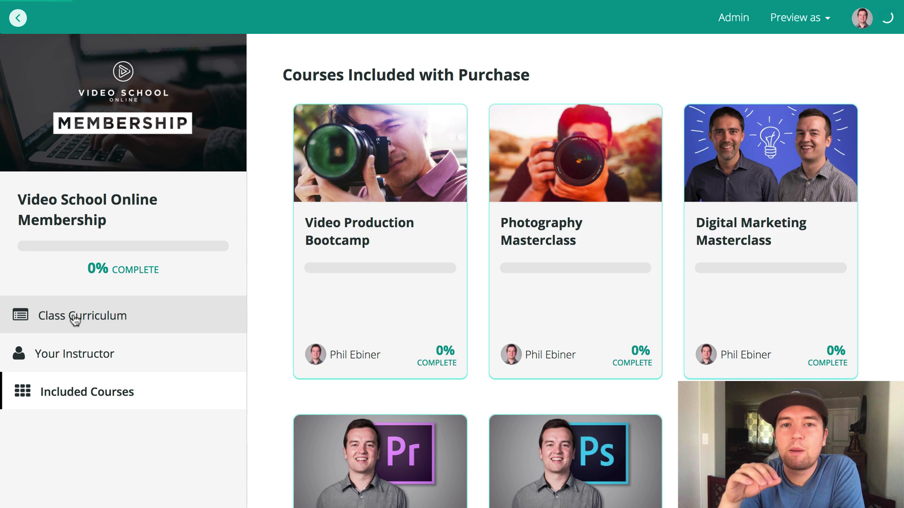
click(76, 320)
mouse_move(349, 4)
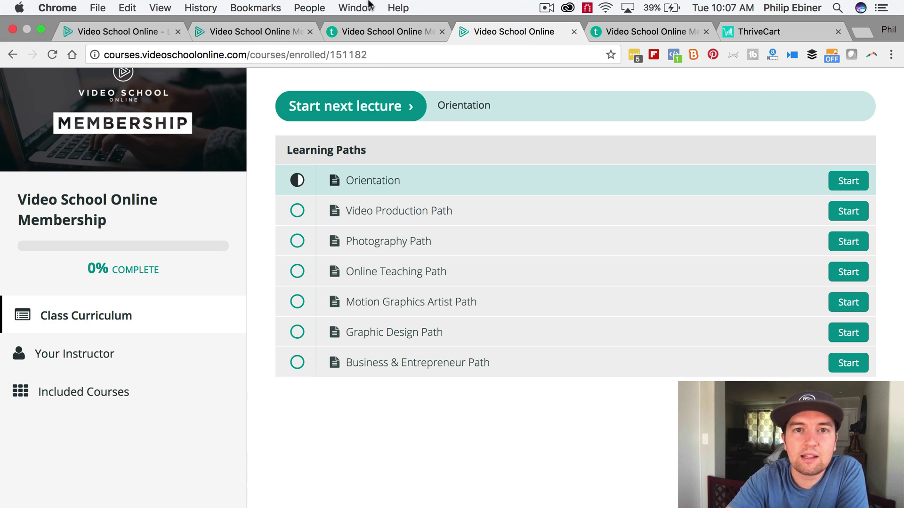
Check the course Curriculum in the admin, then return to the student view.
click(402, 31)
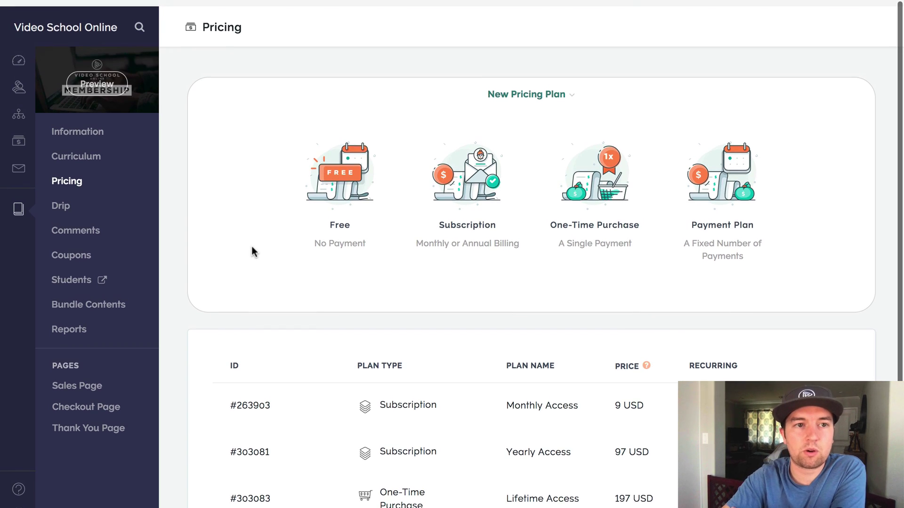
click(79, 149)
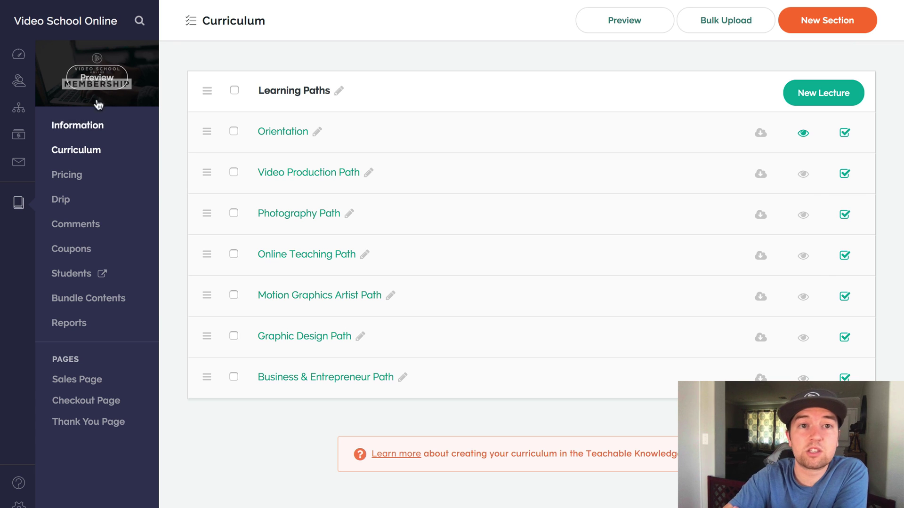
click(493, 32)
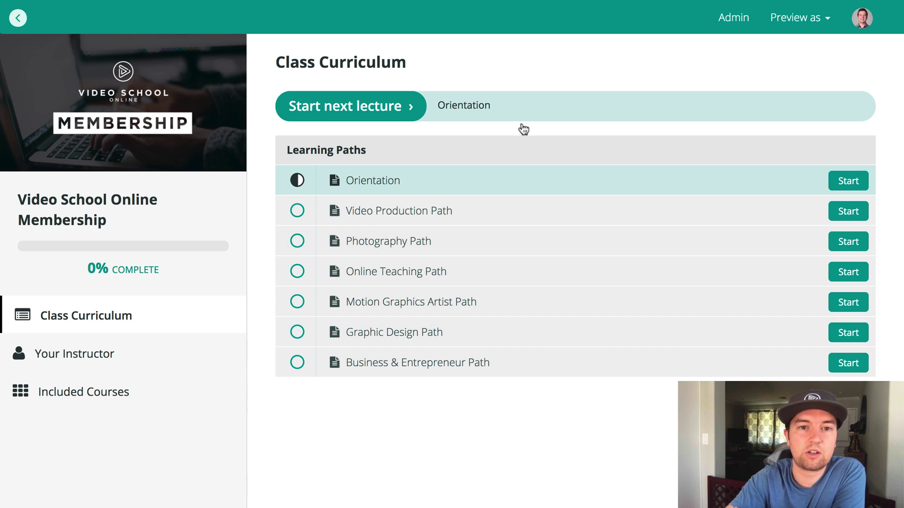
Start Orientation and open the Video Production Path lecture.
click(842, 179)
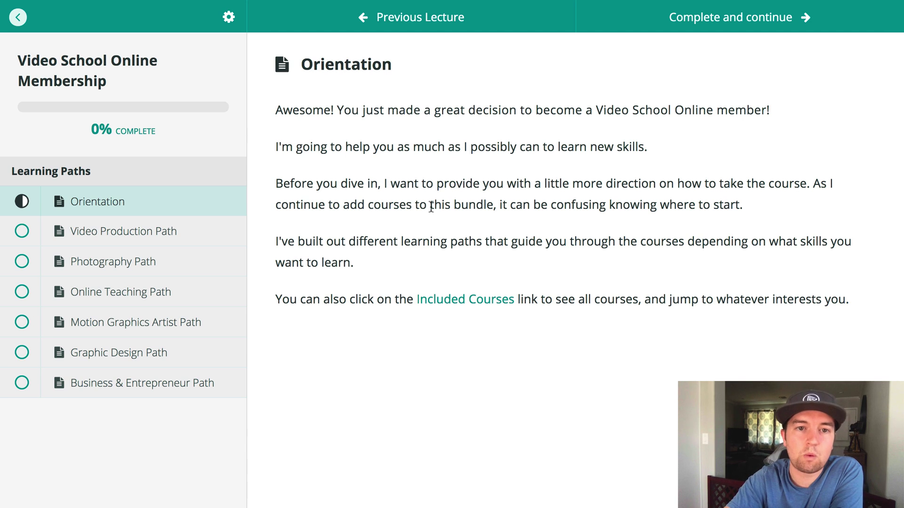
click(147, 240)
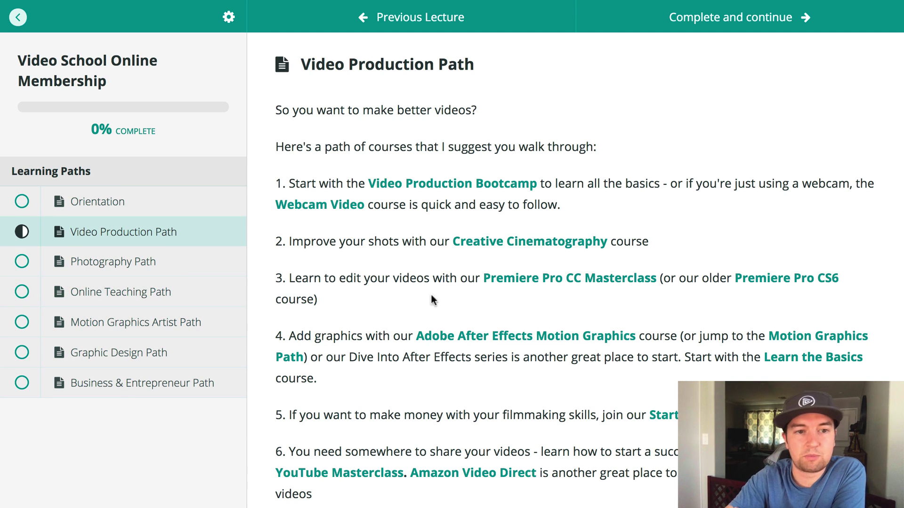
scroll(394, 83, down, 6)
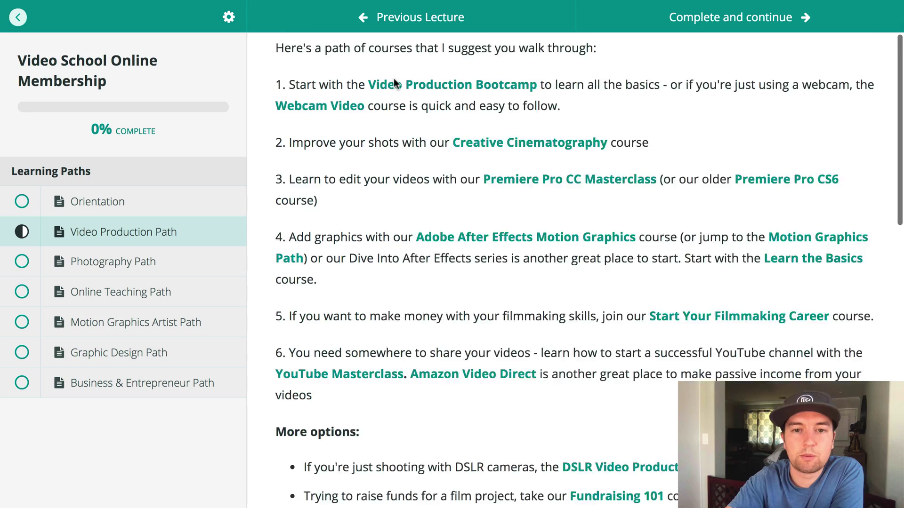
scroll(394, 83, down, 1)
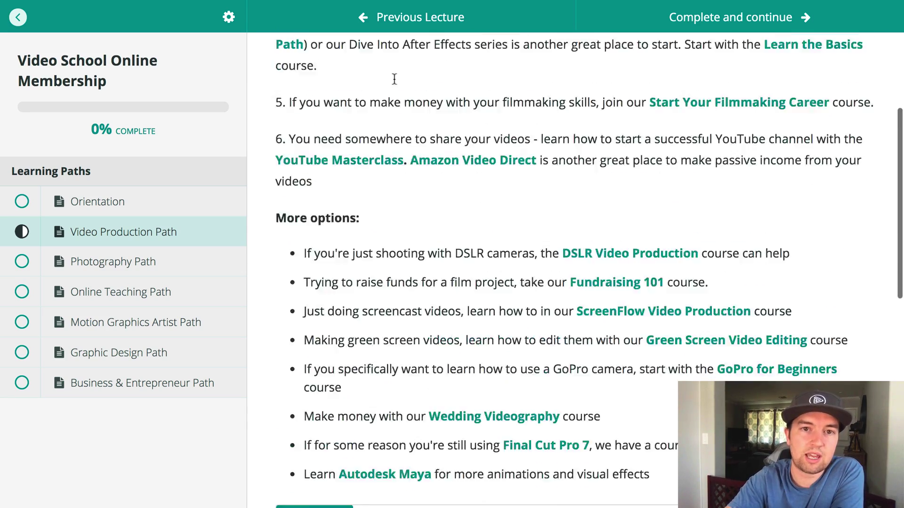
scroll(393, 83, up, 6)
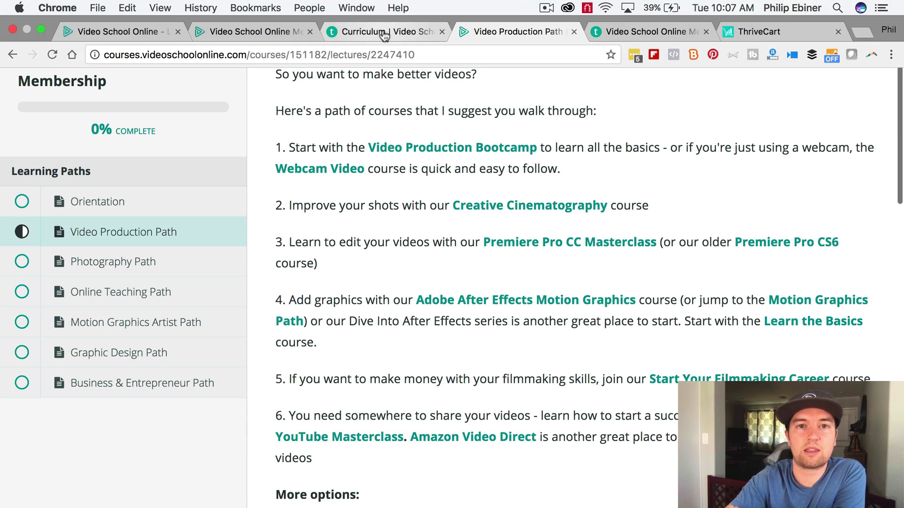
Return to the admin Curriculum page listing the Learning Paths.
click(382, 30)
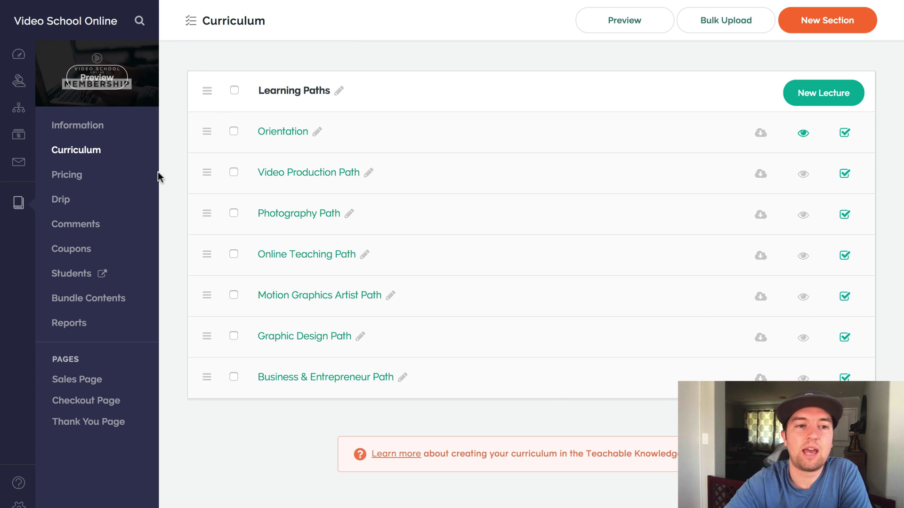
Open the coupons list and start a new coupon for this course only.
click(76, 248)
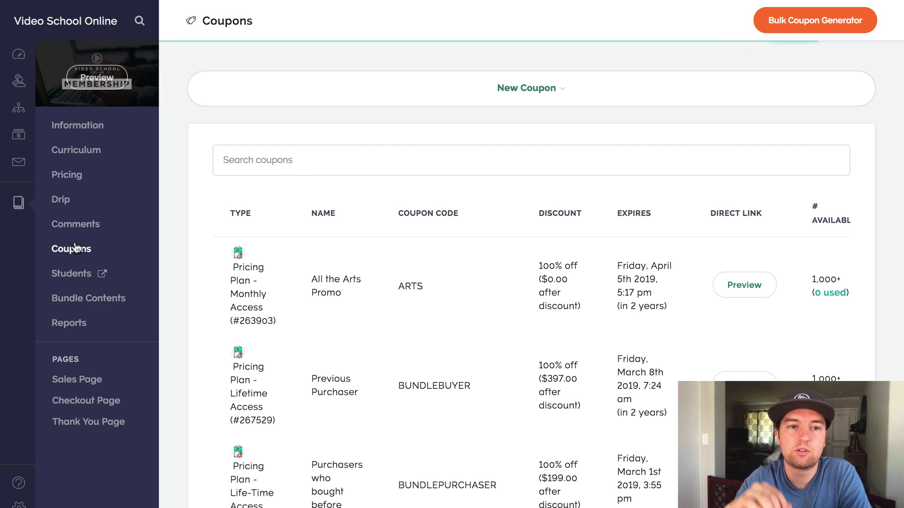
click(536, 93)
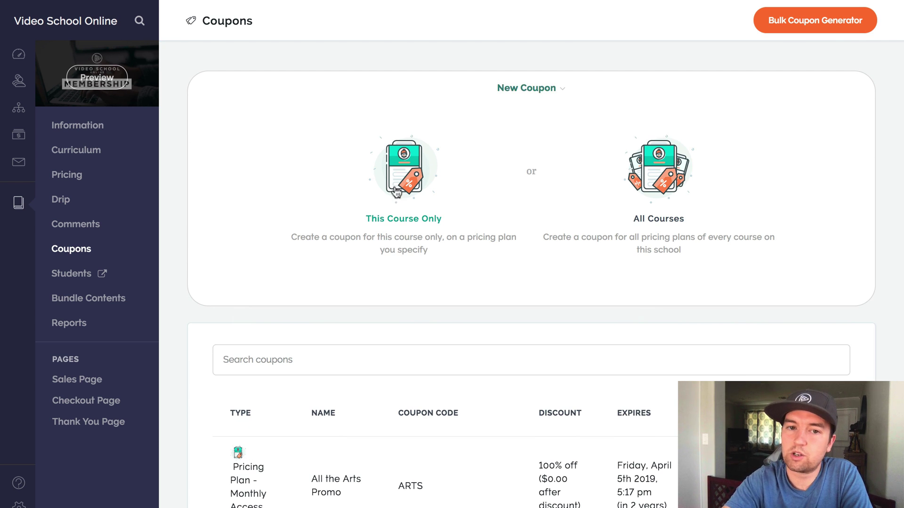
click(394, 185)
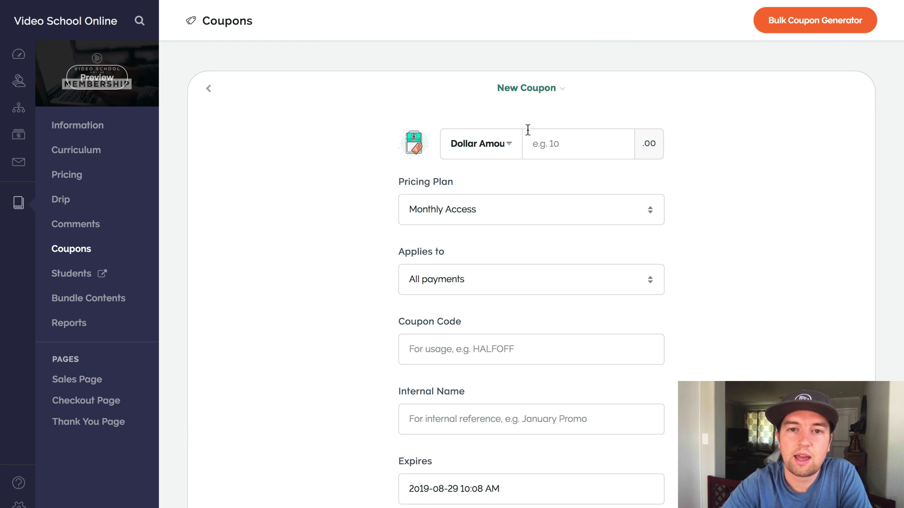
Set the coupon to 100 percent off, applied to the first payment only.
click(511, 157)
click(479, 156)
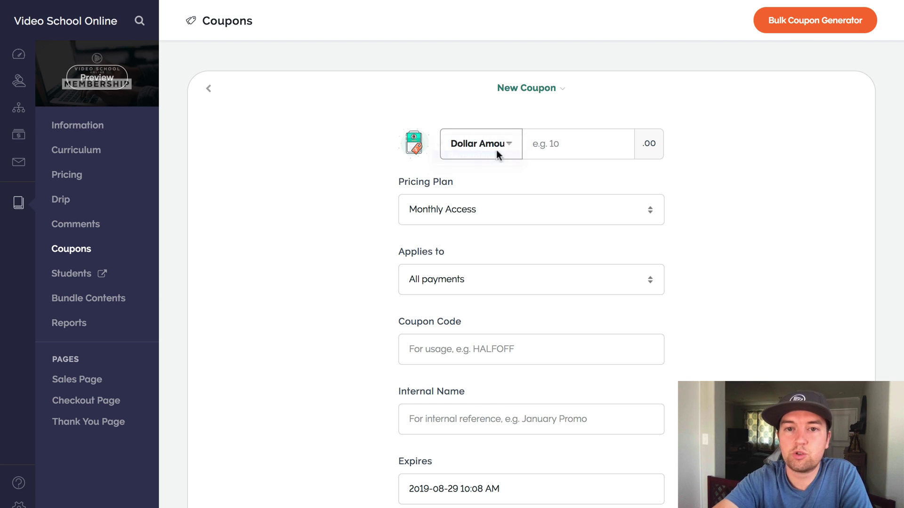
click(543, 145)
text(100)
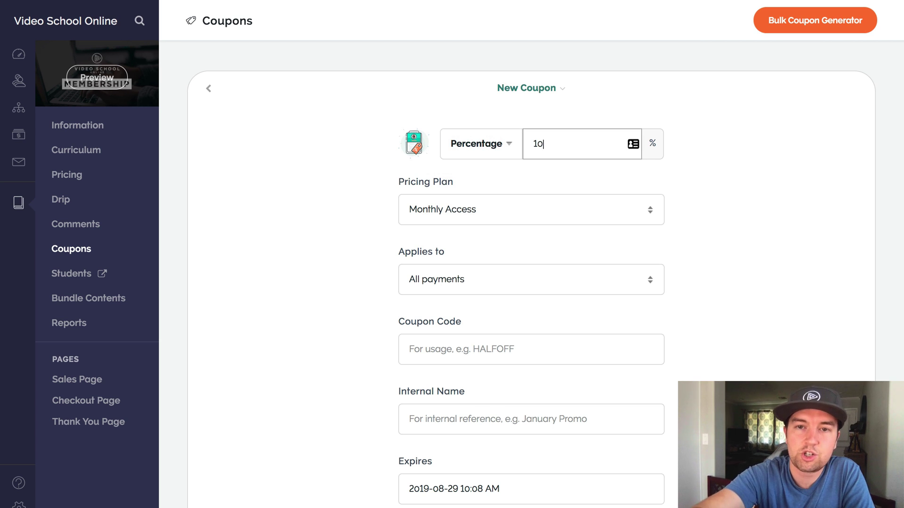
click(702, 171)
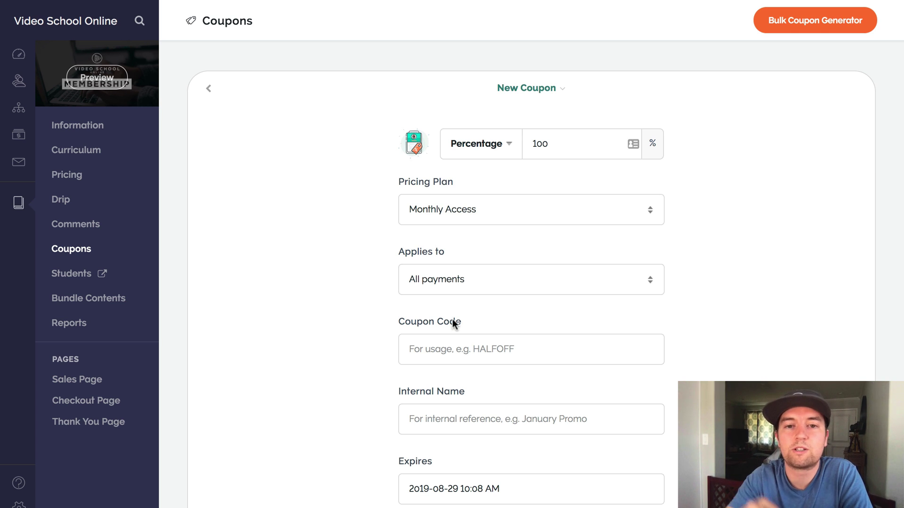
click(445, 287)
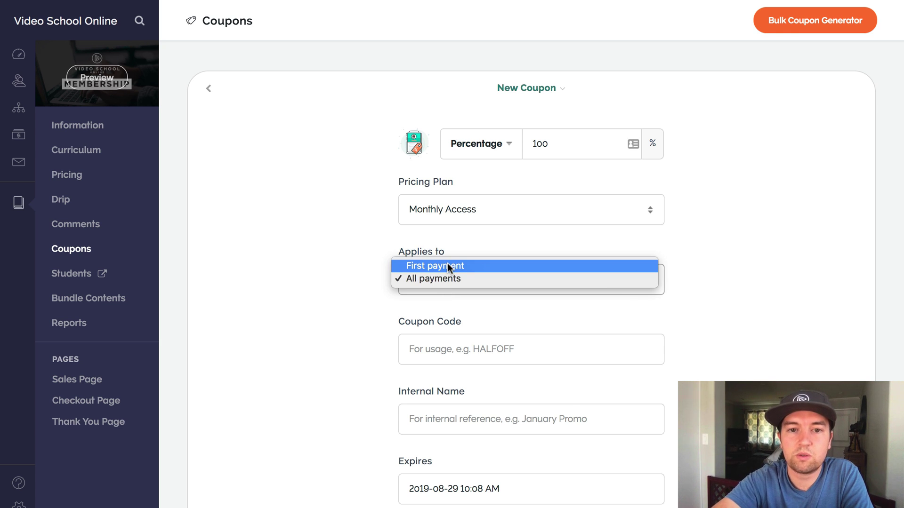
click(448, 265)
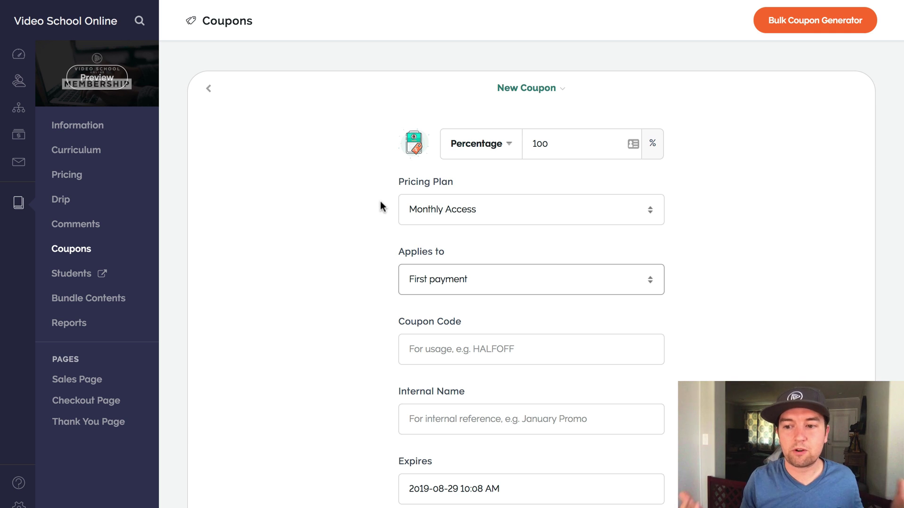
Switch the coupon type to Dollar Amount and enter 8.
click(484, 137)
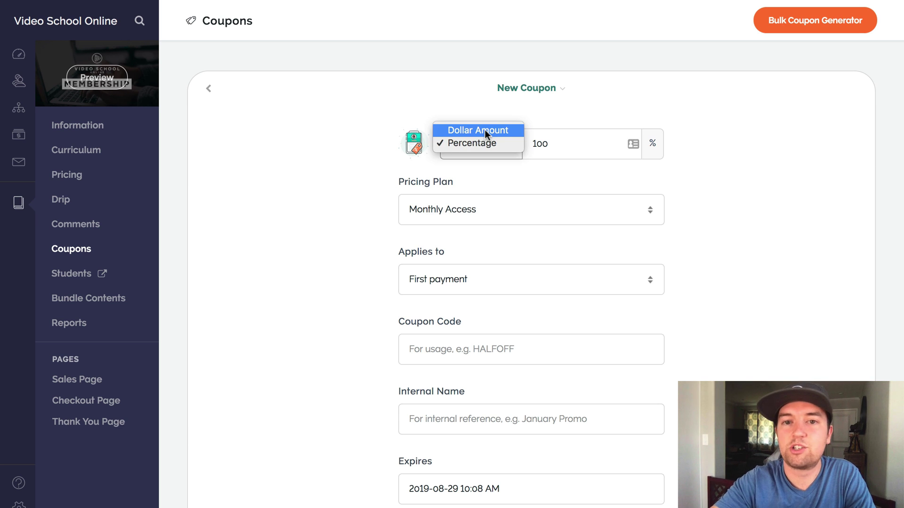
click(485, 130)
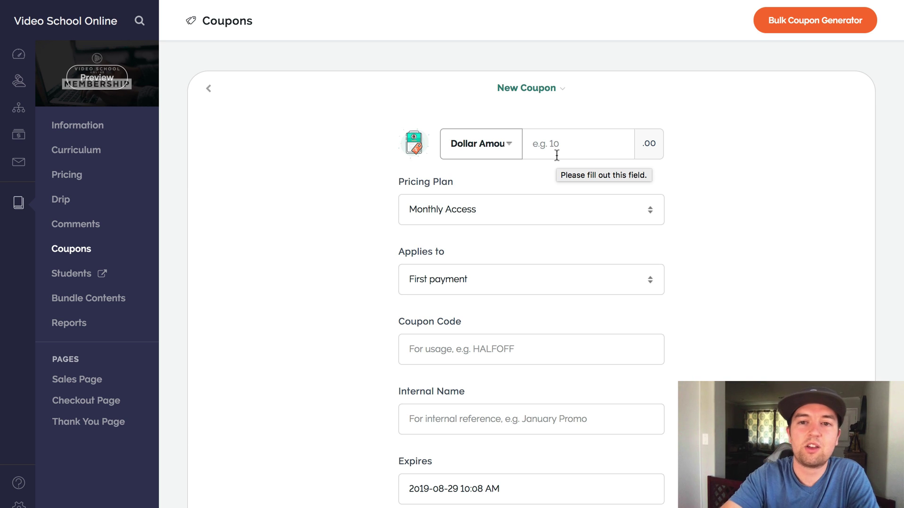
click(557, 155)
text(8)
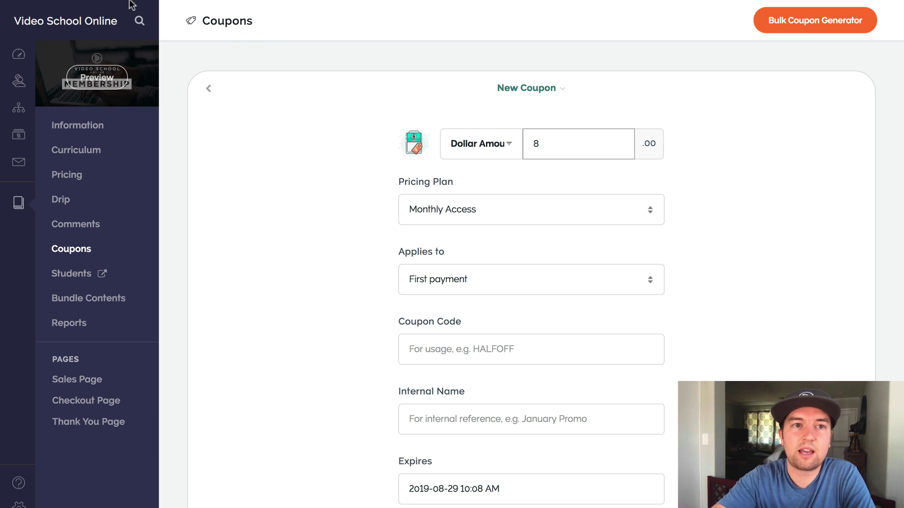
Browse between the Video School Online homepage and the membership sales page.
click(174, 29)
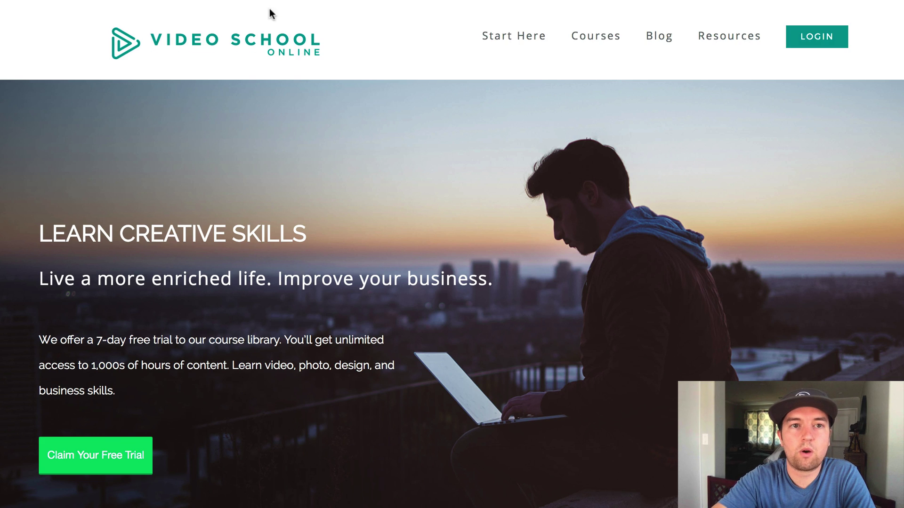
click(238, 32)
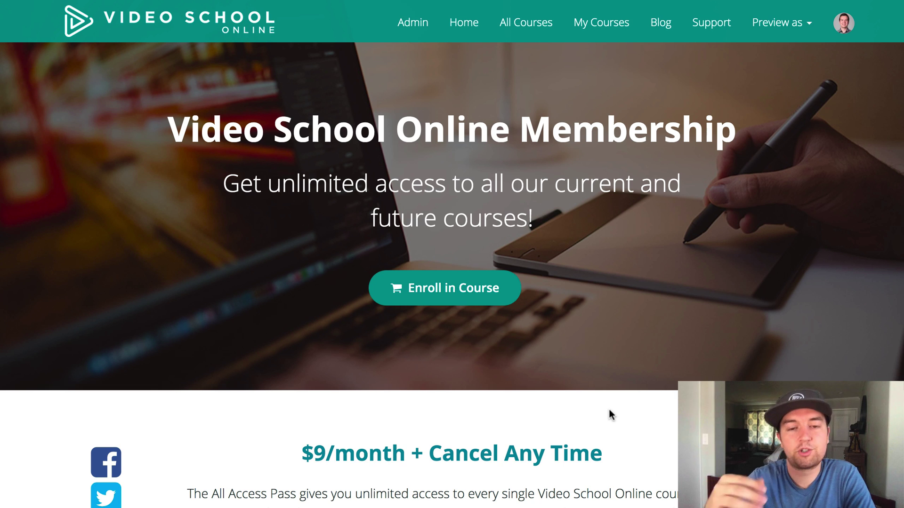
scroll(608, 414, down, 1)
scroll(608, 415, down, 4)
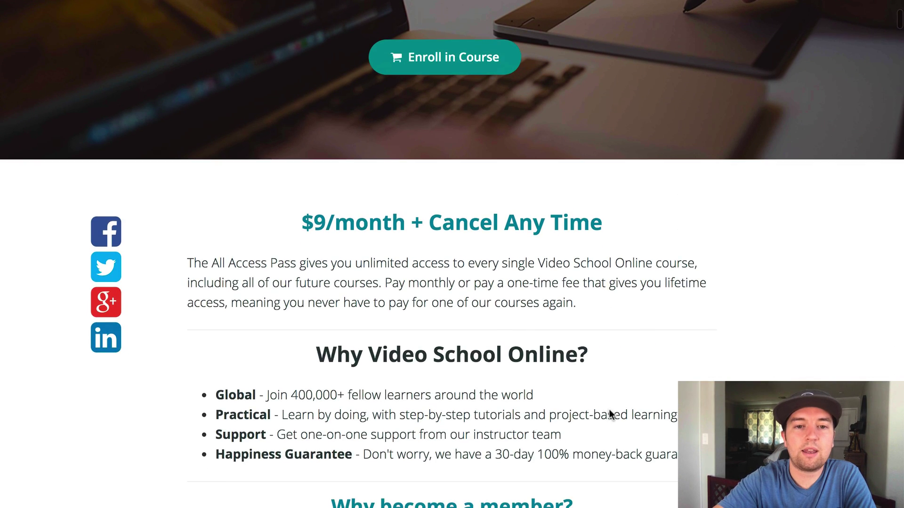
scroll(608, 408, up, 5)
mouse_move(126, 5)
click(138, 32)
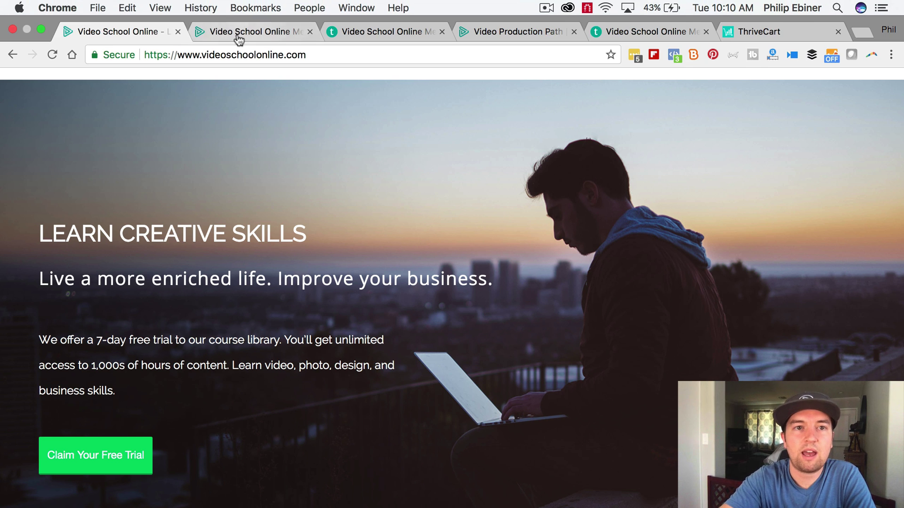
Go to the membership's pricing options and choose the Monthly Access plan.
click(237, 33)
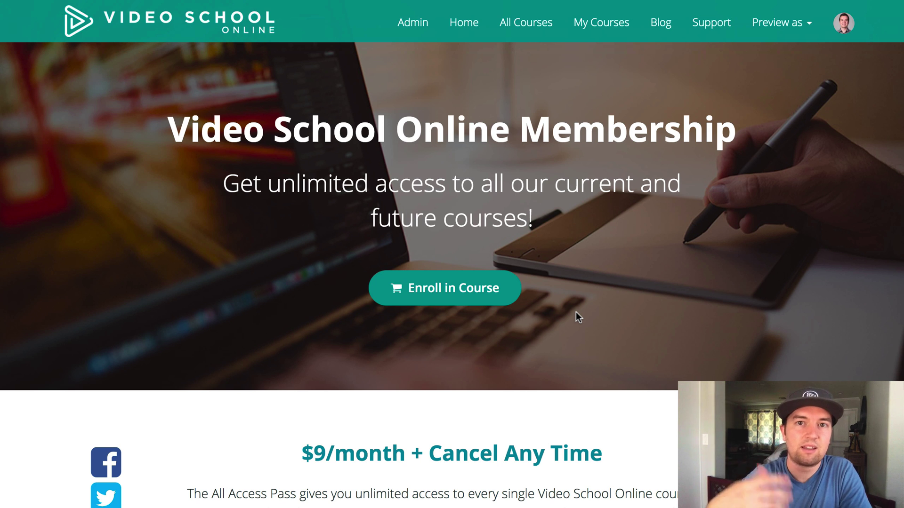
click(420, 287)
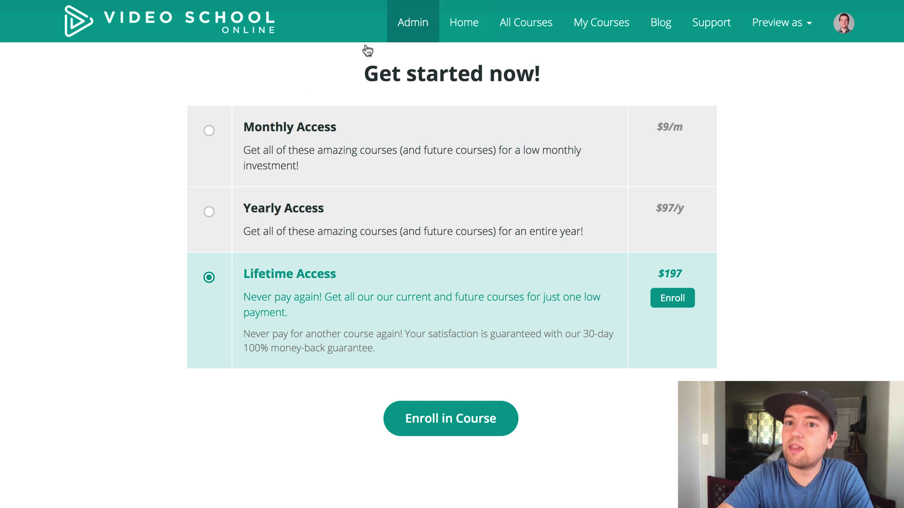
click(210, 131)
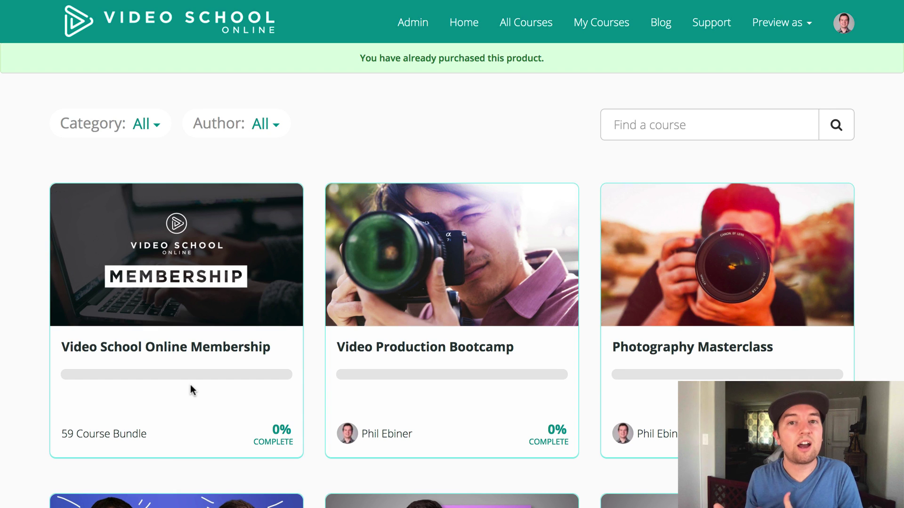
Go back to the membership pricing page, then switch to the Video School Online homepage tab.
mouse_move(202, 2)
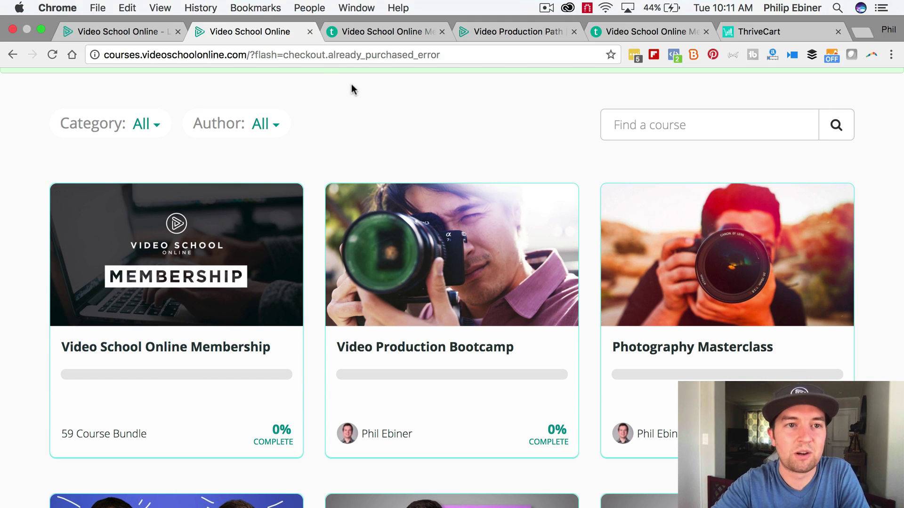
click(11, 55)
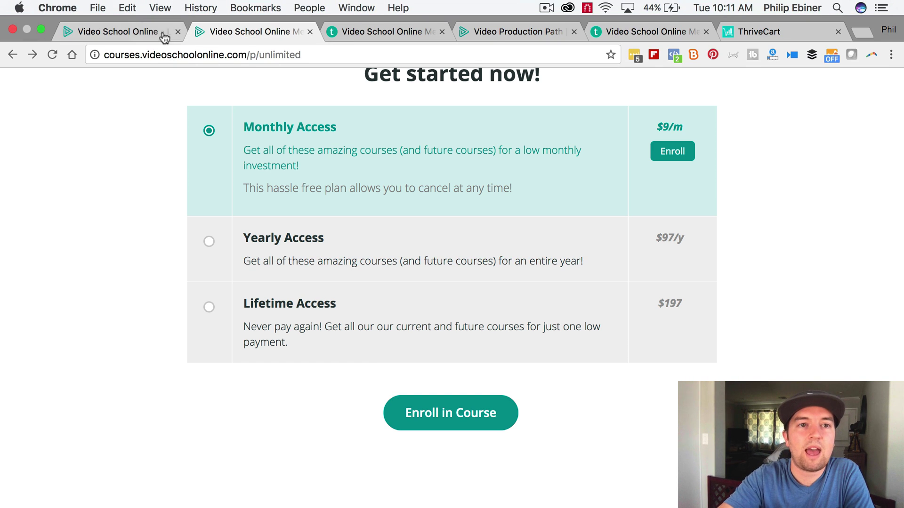
click(151, 33)
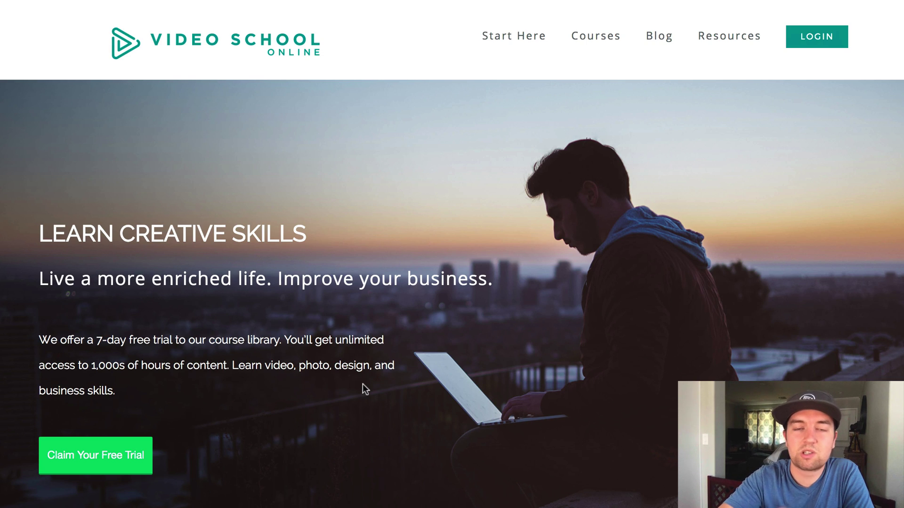
Preview the 7-day free-trial ThriveCart pop-up checkout, close it, and scroll the homepage.
click(104, 453)
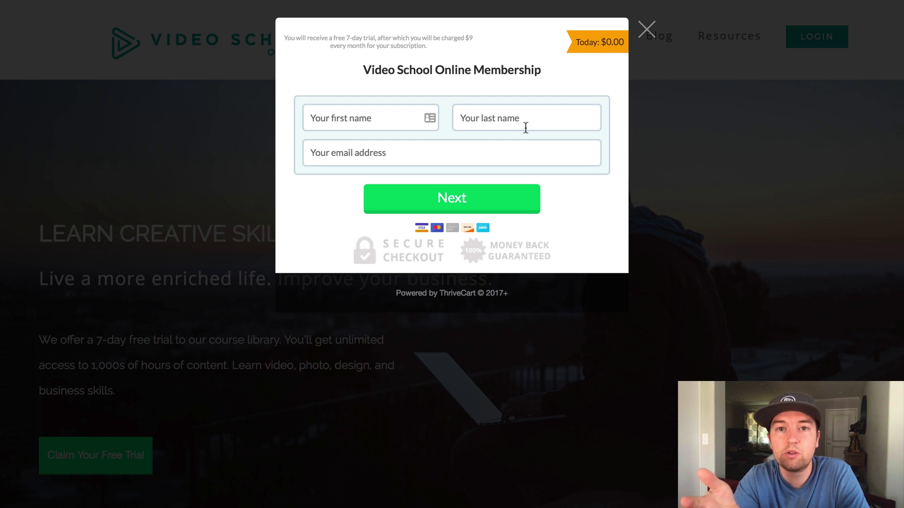
click(654, 36)
scroll(431, 176, down, 15)
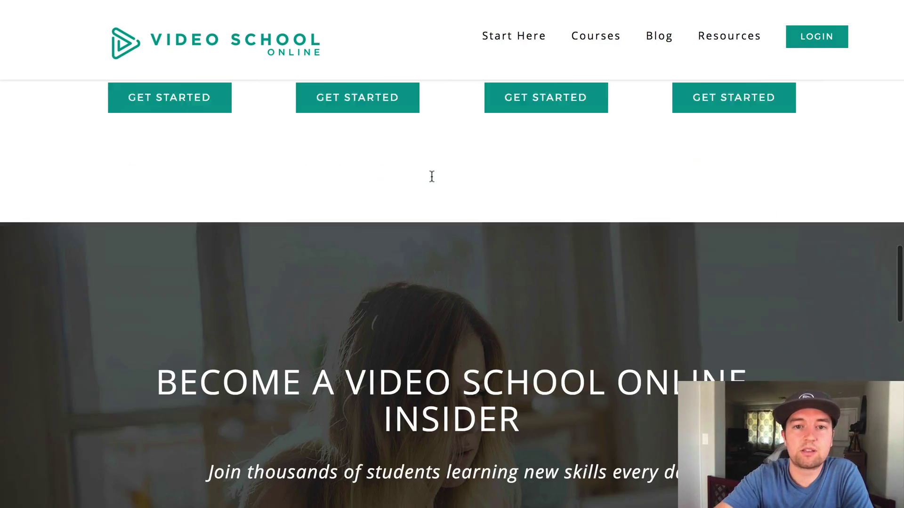
scroll(431, 176, down, 20)
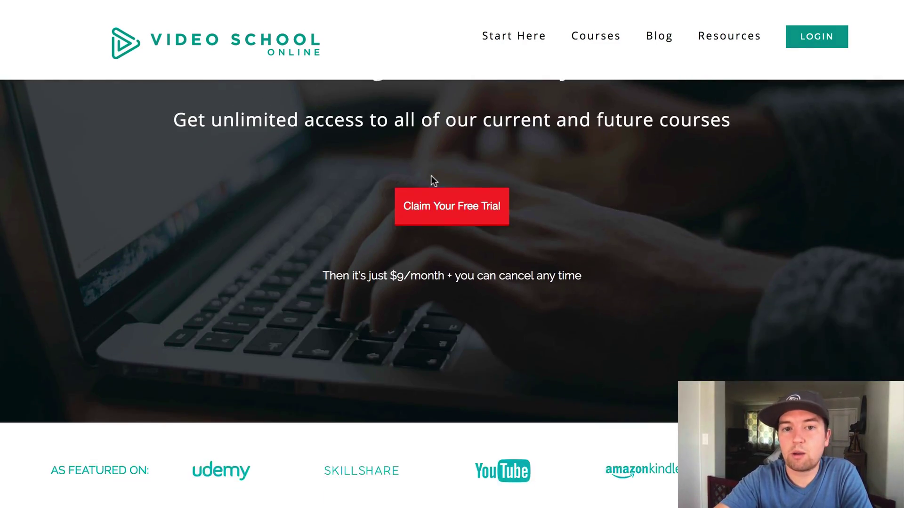
scroll(431, 176, up, 5)
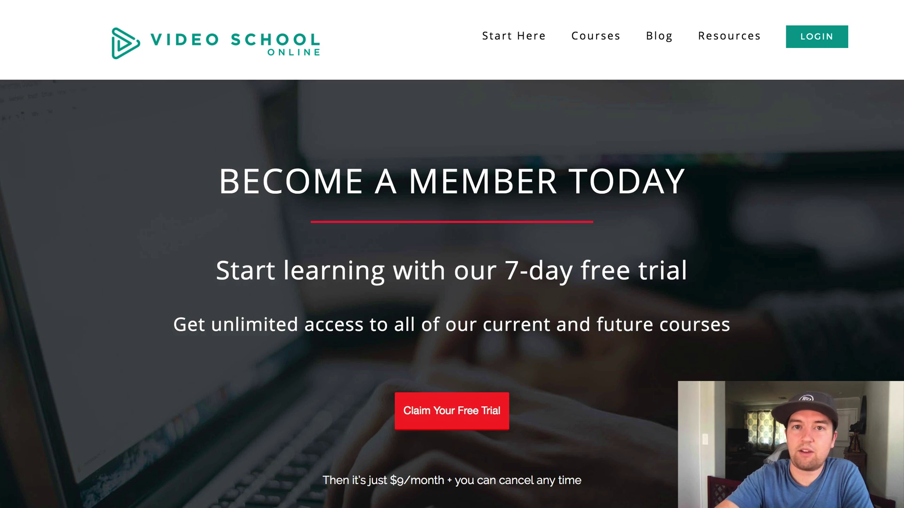
scroll(190, 317, up, 1)
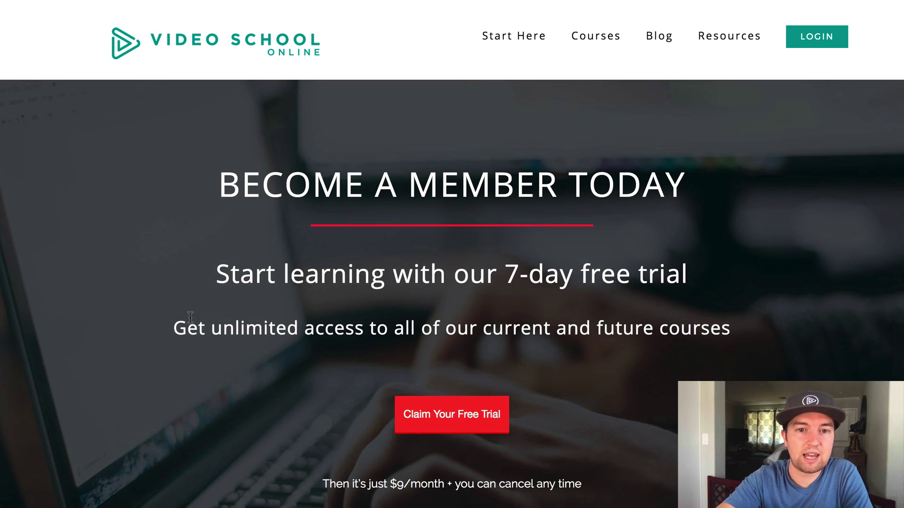
scroll(190, 317, up, 15)
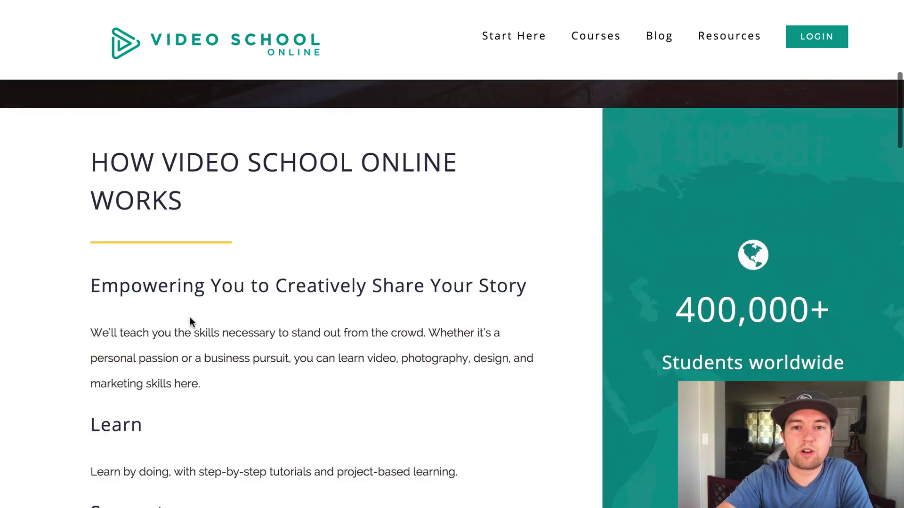
scroll(190, 318, up, 10)
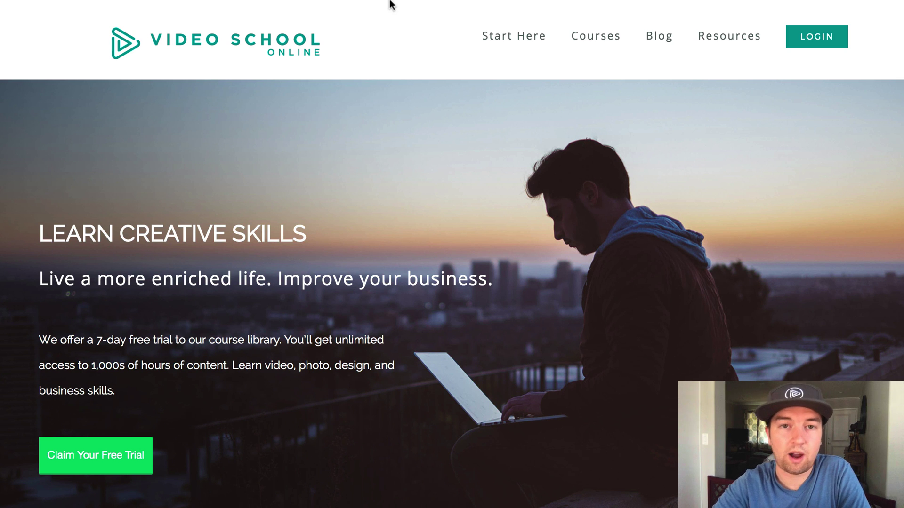
mouse_move(390, 1)
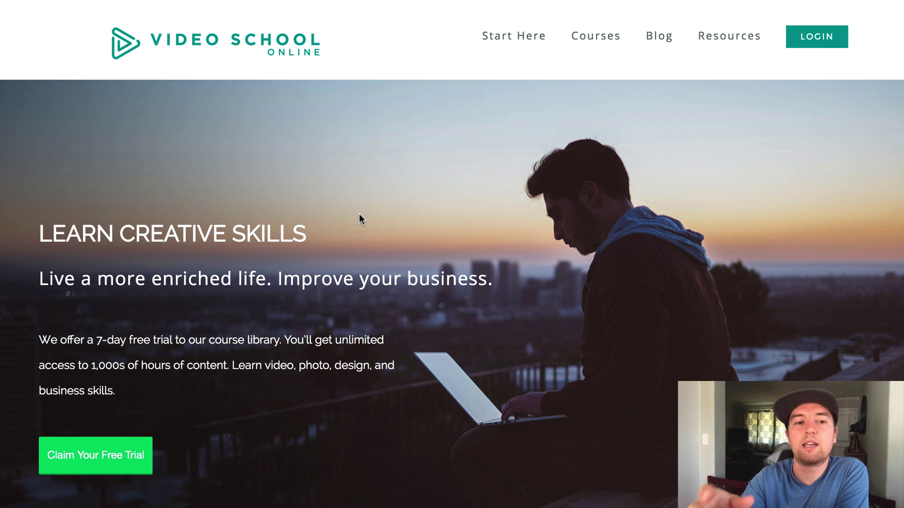
Switch to the ThriveCart dashboard and scroll down to the Video School Online Membership product.
mouse_move(669, 4)
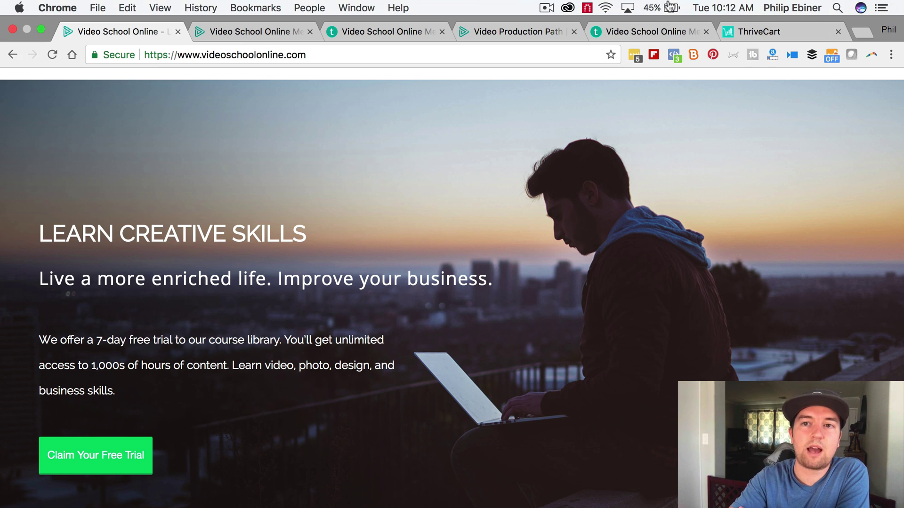
click(813, 29)
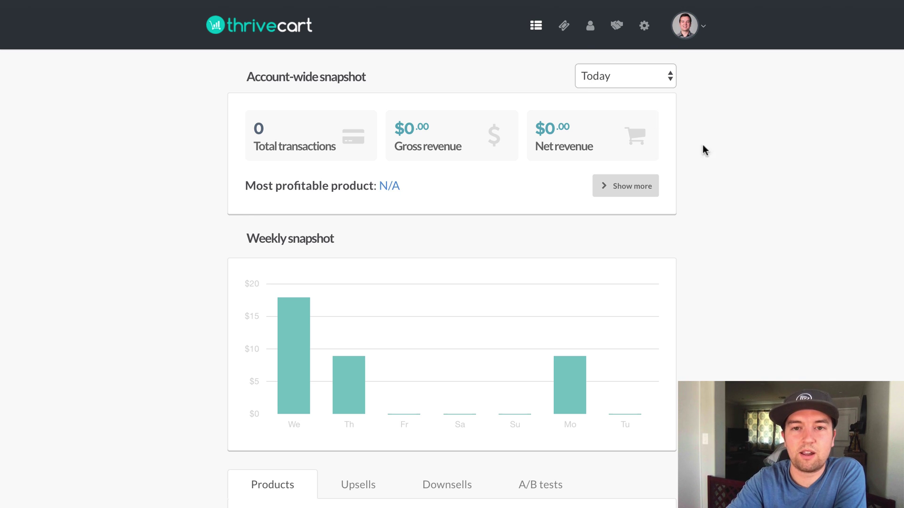
scroll(762, 201, down, 3)
scroll(762, 202, up, 3)
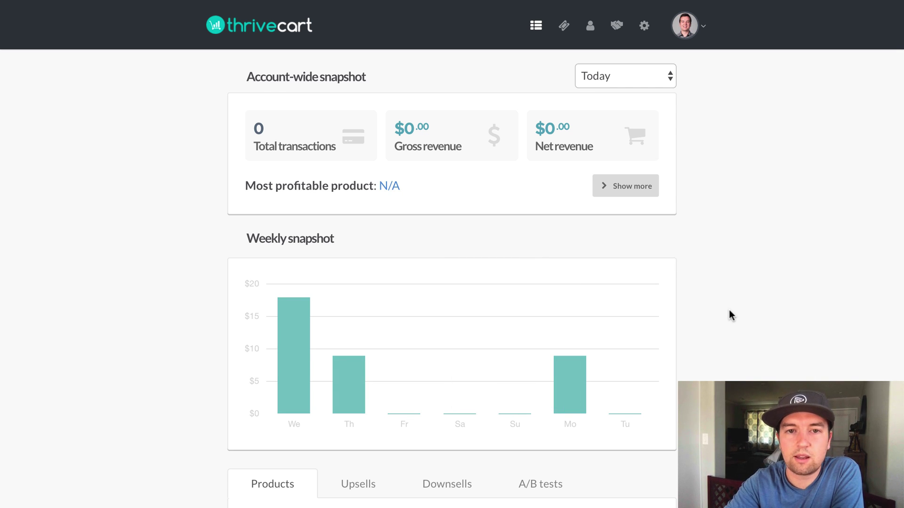
scroll(729, 315, down, 3)
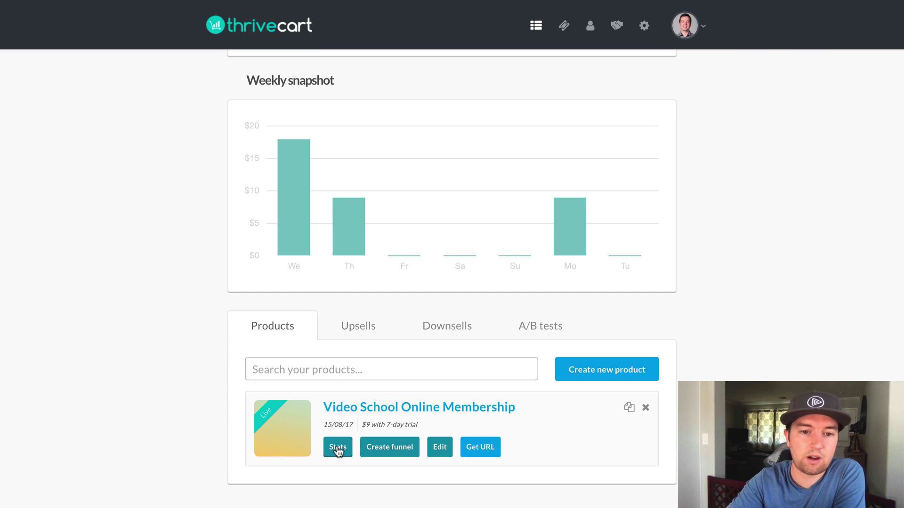
Open the membership product's stats with the all-time date range.
click(337, 448)
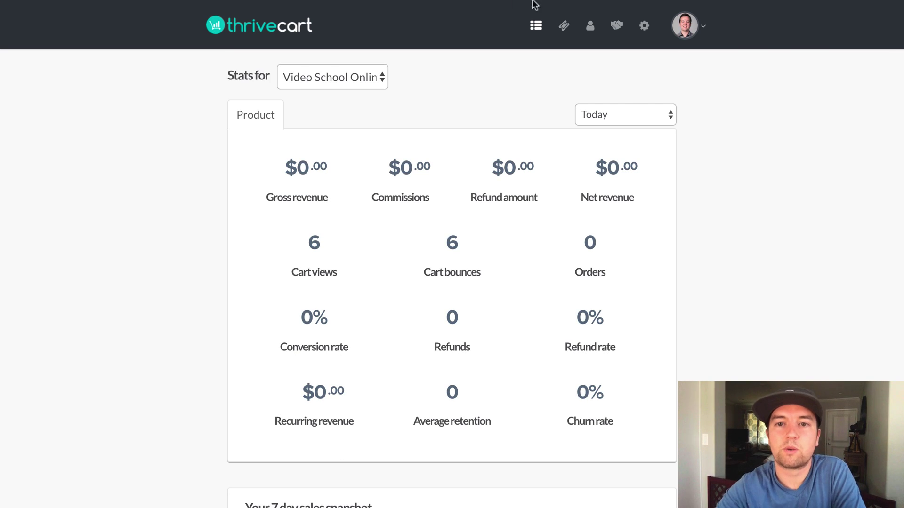
click(622, 115)
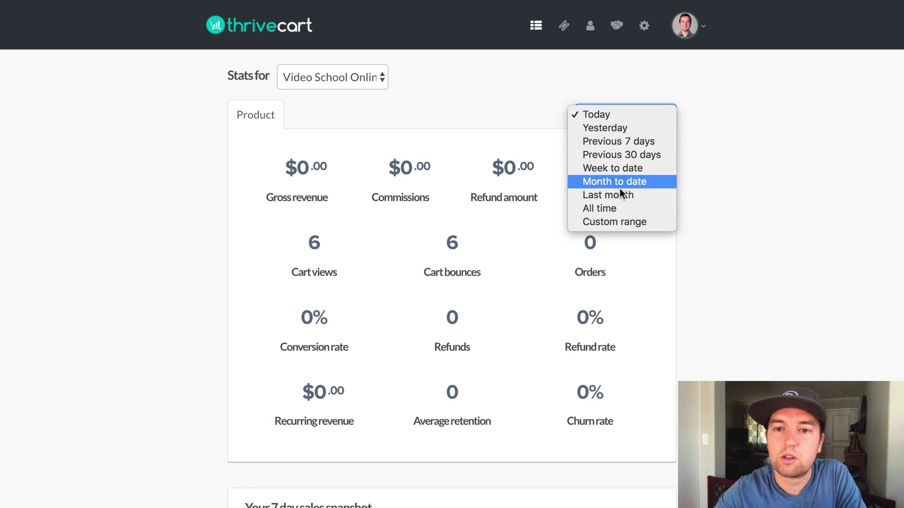
click(620, 208)
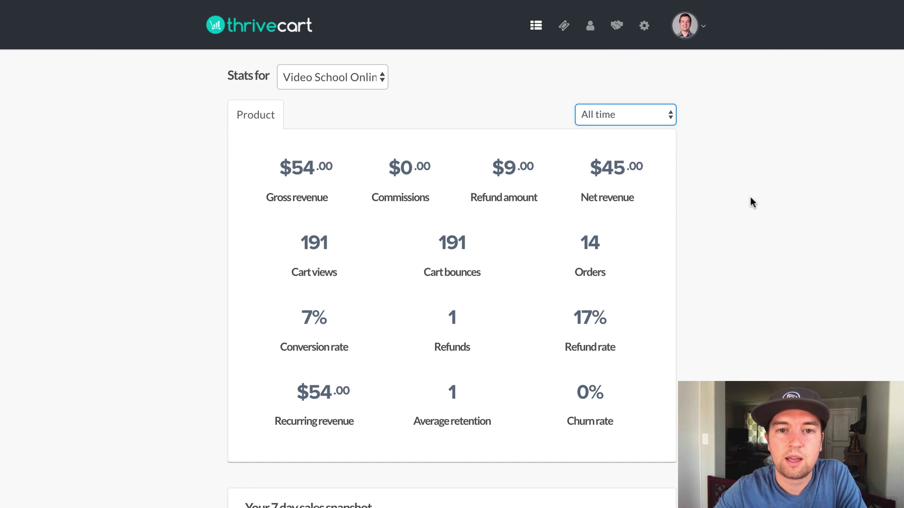
Review the all-time membership stats, then return to the ThriveCart account dashboard.
scroll(751, 197, down, 2)
scroll(751, 197, up, 2)
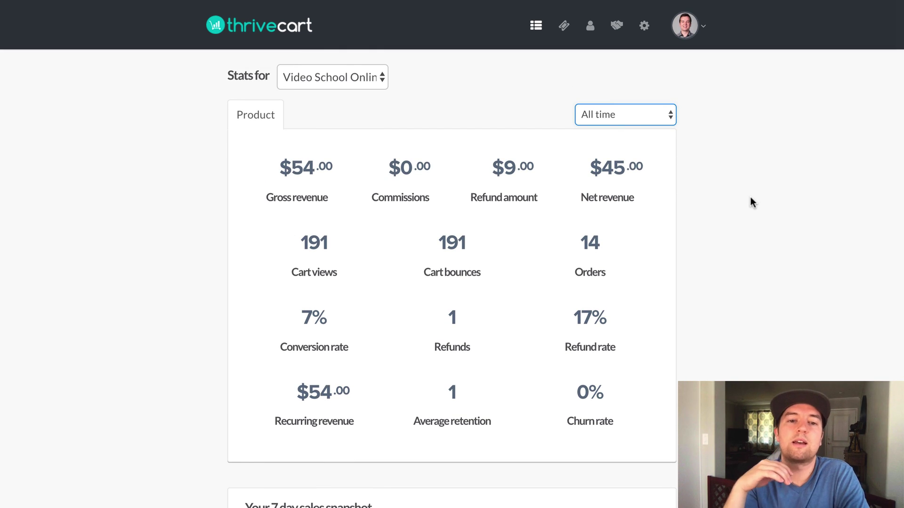
scroll(750, 198, down, 7)
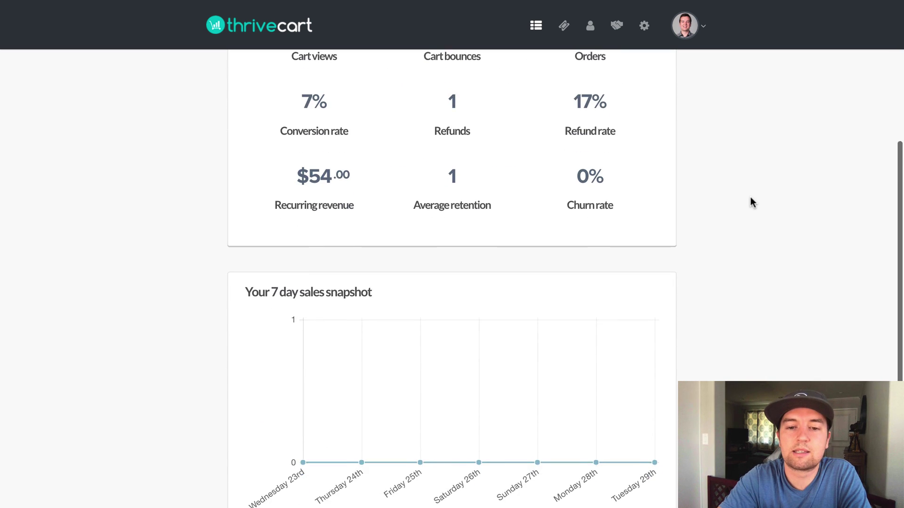
scroll(750, 198, up, 7)
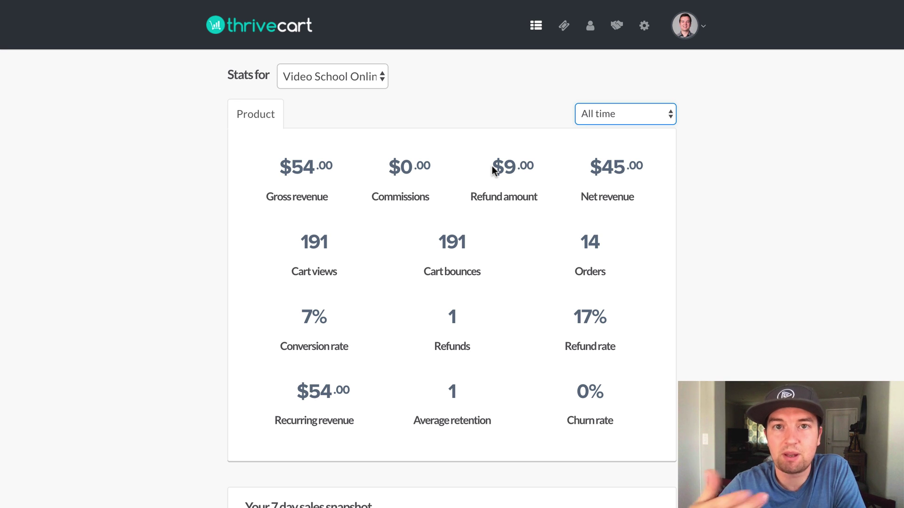
scroll(492, 167, down, 3)
scroll(492, 167, up, 2)
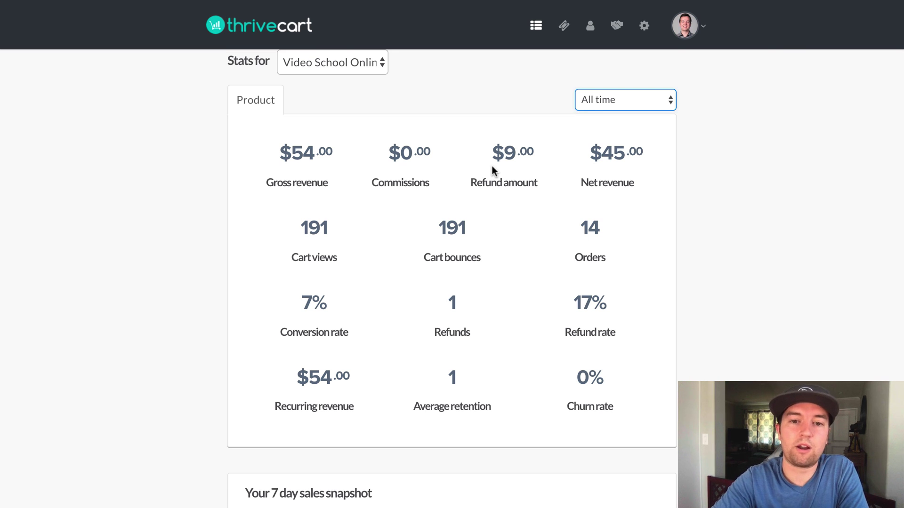
scroll(493, 170, down, 2)
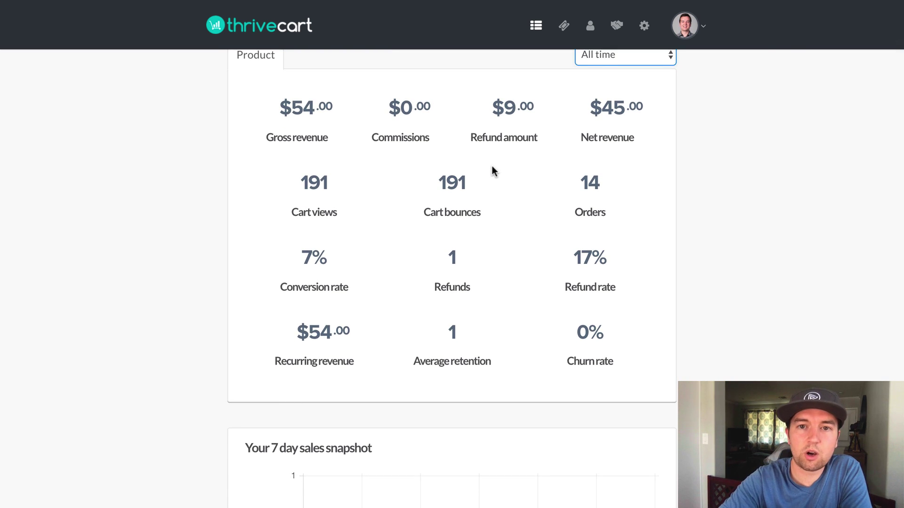
scroll(493, 169, down, 5)
scroll(493, 170, up, 6)
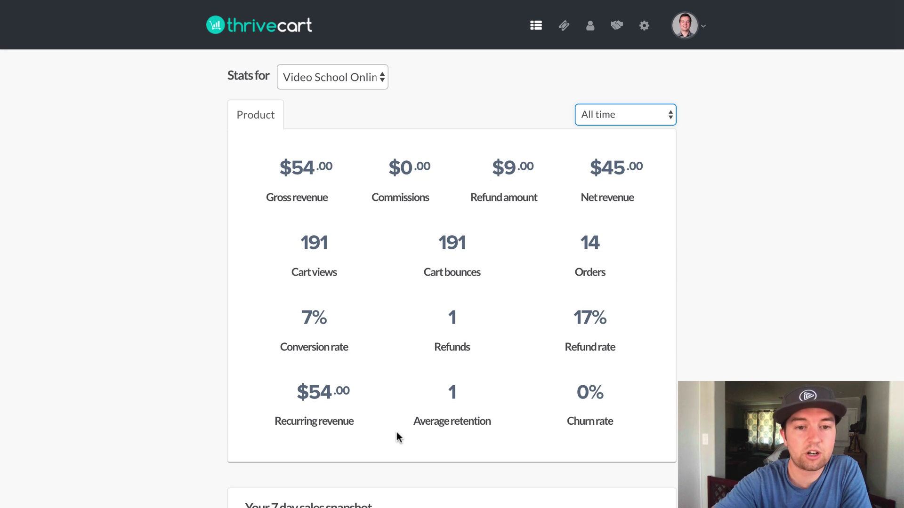
click(278, 36)
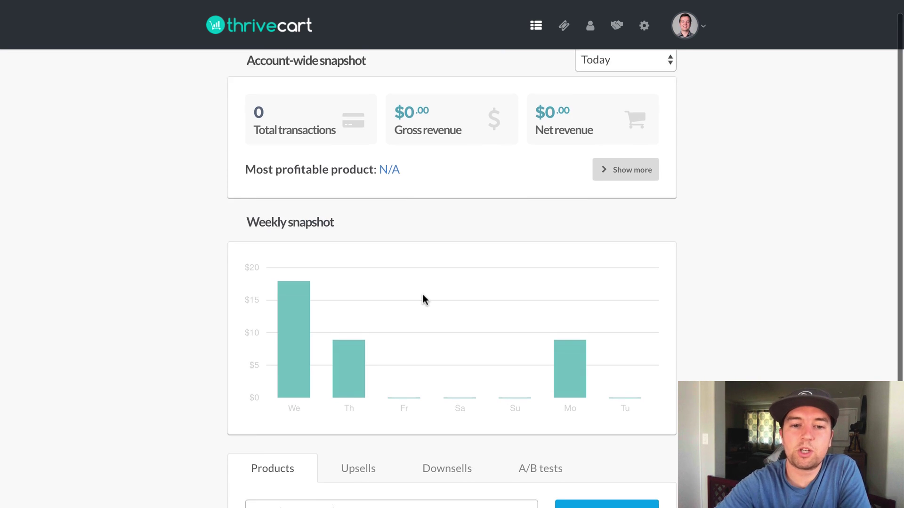
Open the membership product's editor and select its checkout page URL.
scroll(423, 299, down, 3)
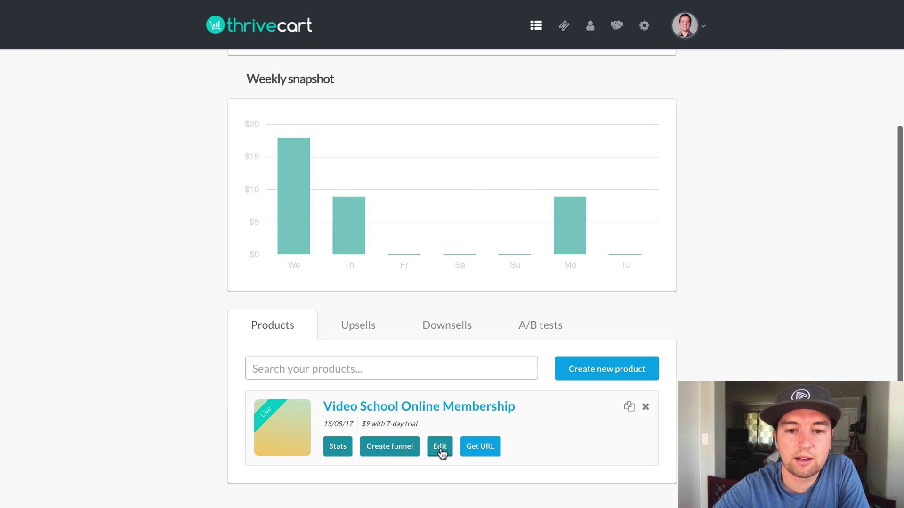
click(439, 447)
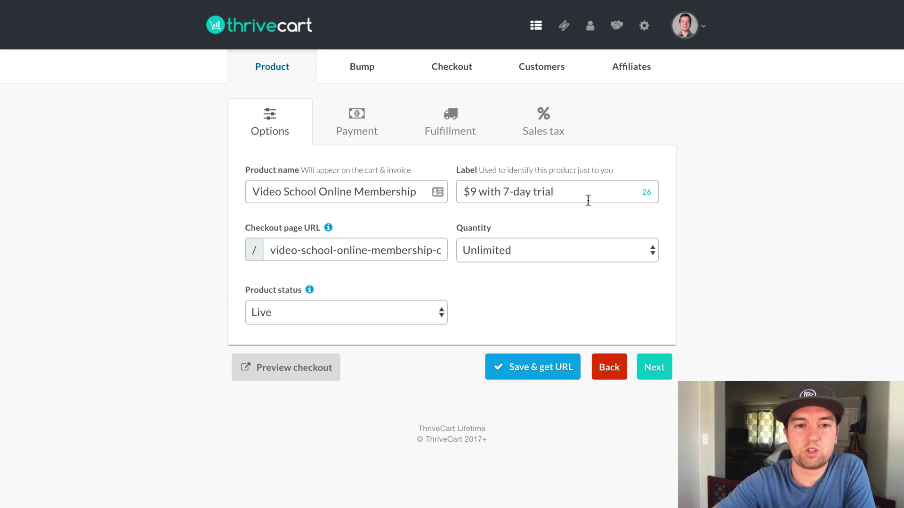
drag(266, 250, 226, 265)
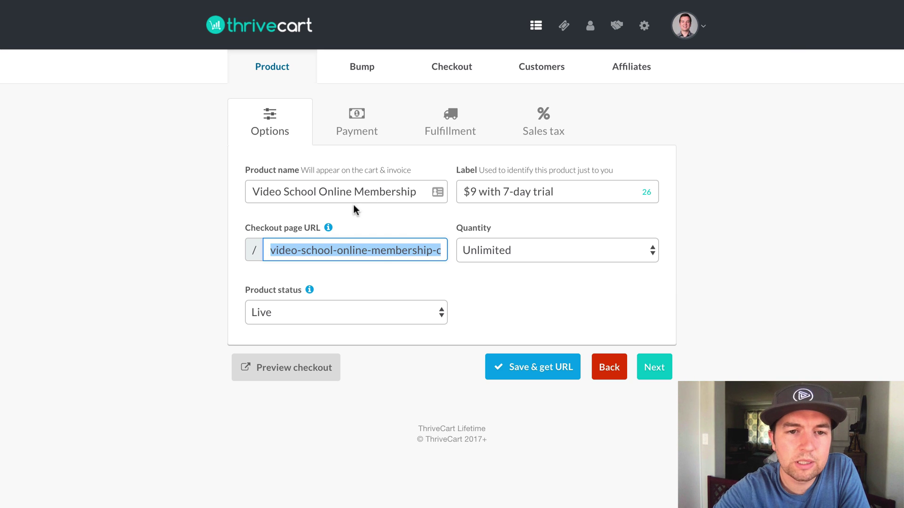
click(355, 127)
Confirm the fulfillment settings grant the Teachable Monthly Access course on purchase.
click(439, 131)
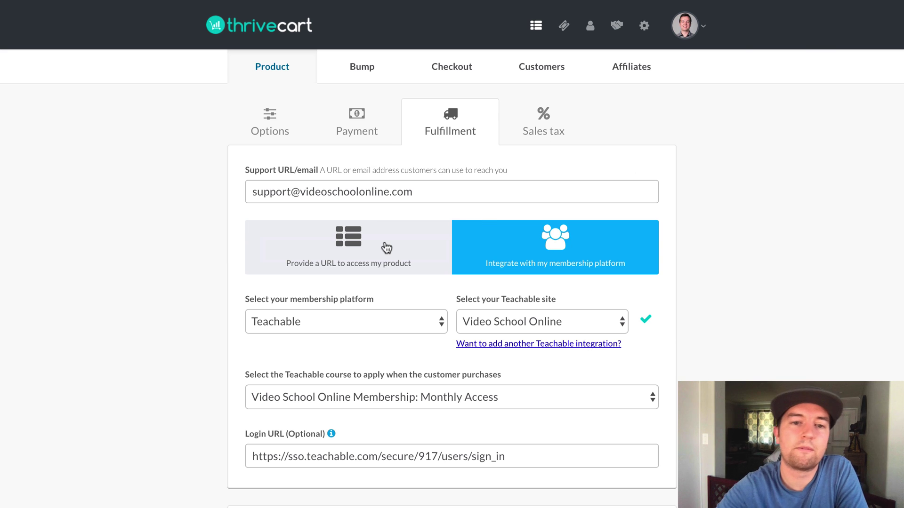
scroll(386, 248, down, 1)
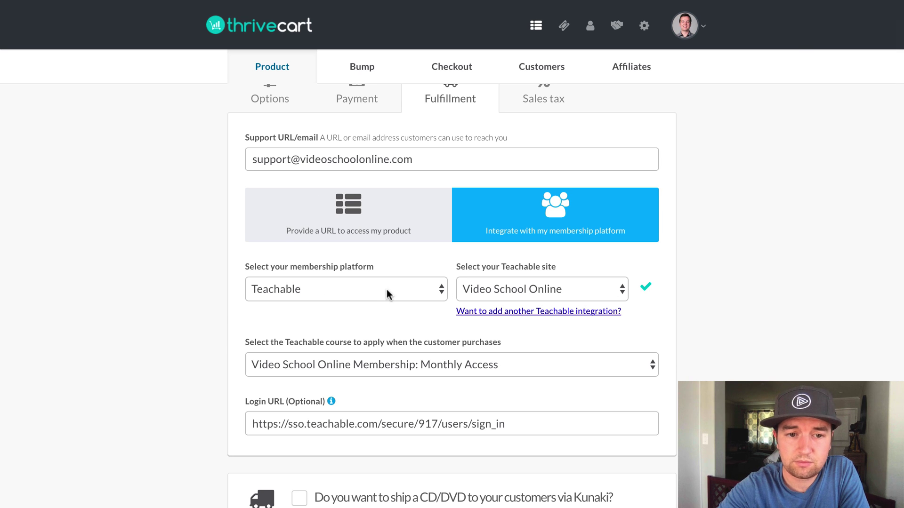
click(296, 367)
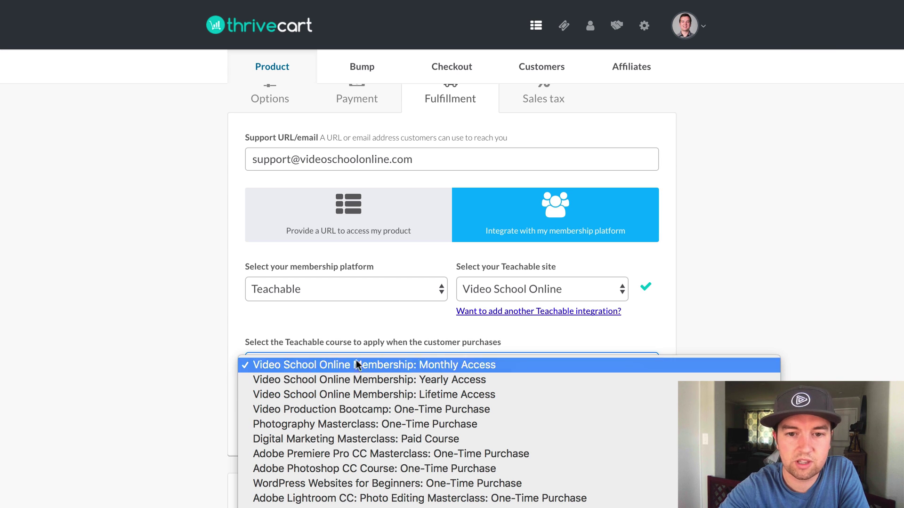
click(173, 353)
scroll(174, 351, down, 1)
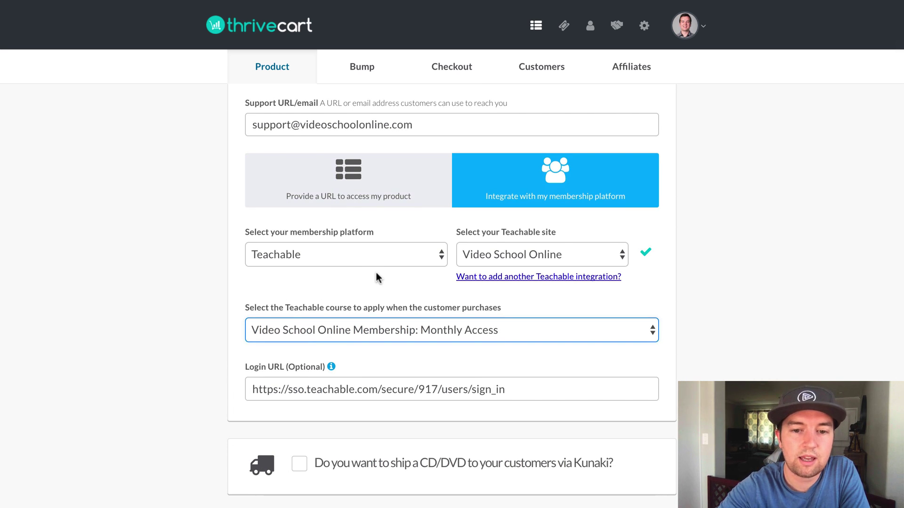
scroll(375, 276, down, 1)
scroll(375, 278, up, 3)
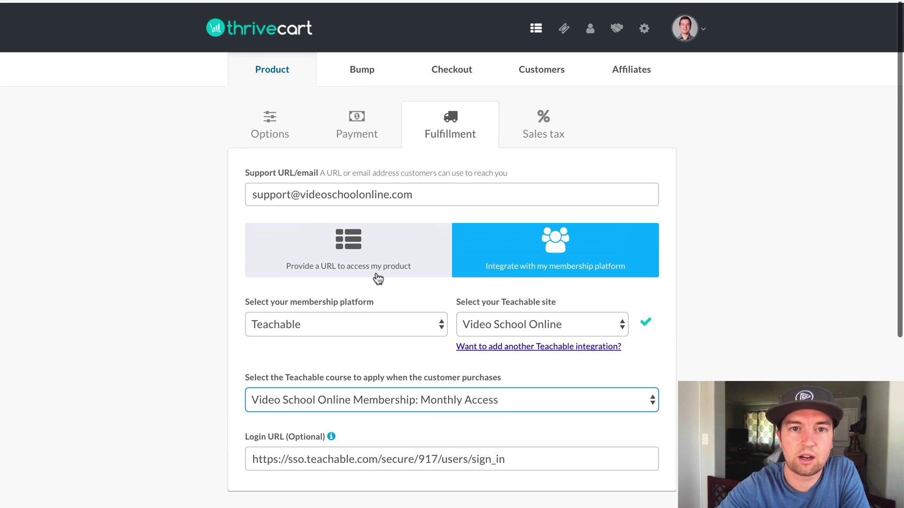
click(379, 125)
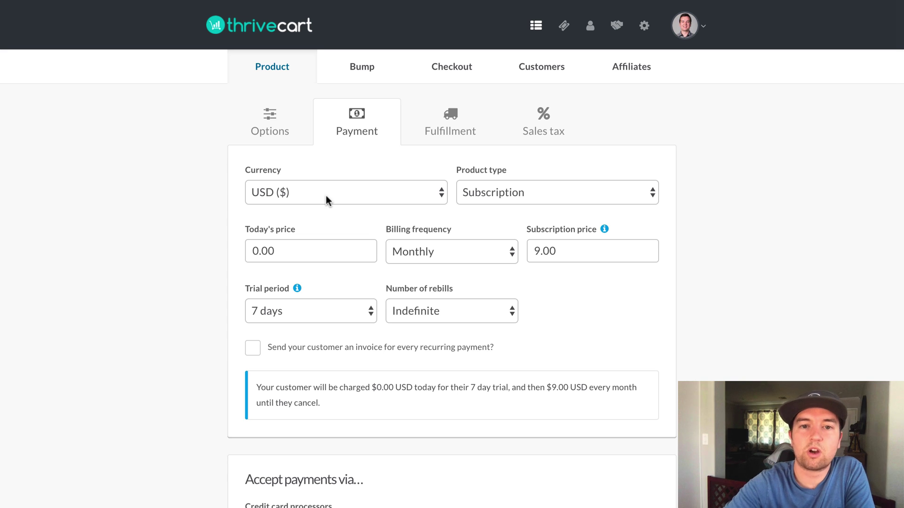
Verify the Subscription type, $9.00 price, 7-day trial and rebilling until cancelled.
click(569, 198)
click(687, 200)
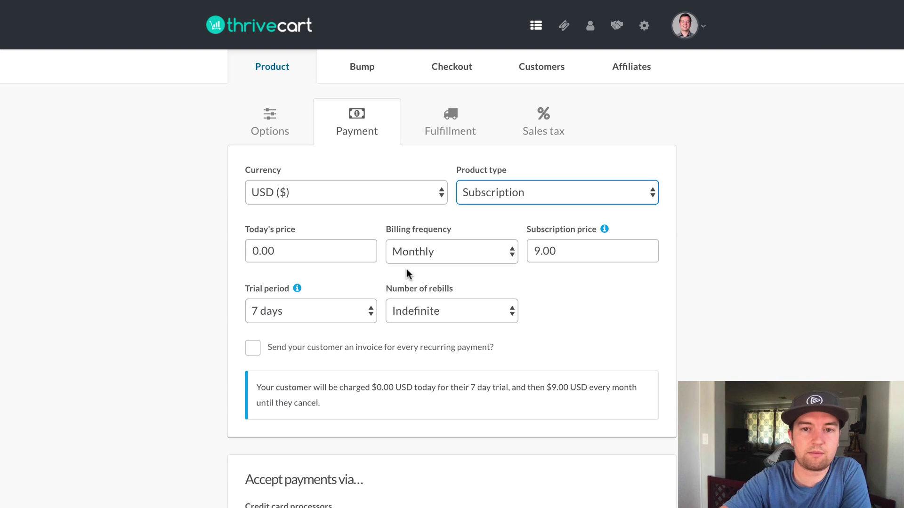
drag(583, 252, 513, 250)
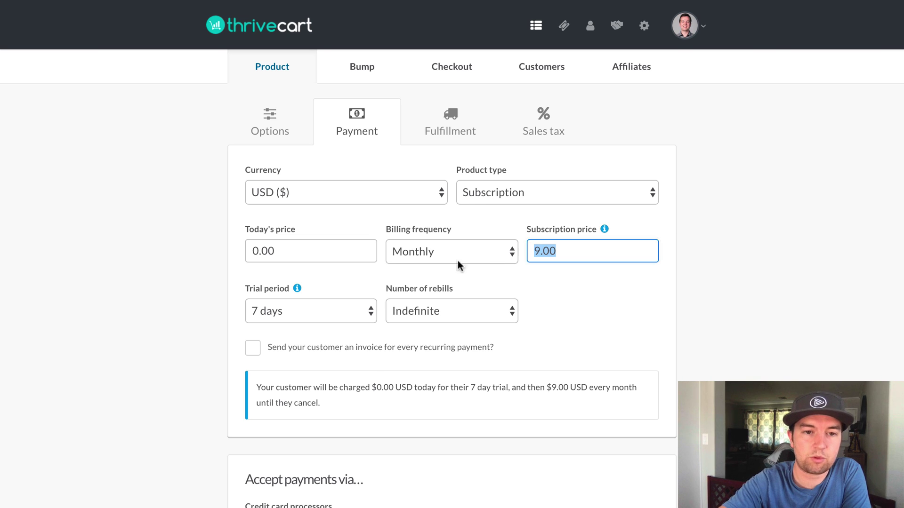
click(304, 316)
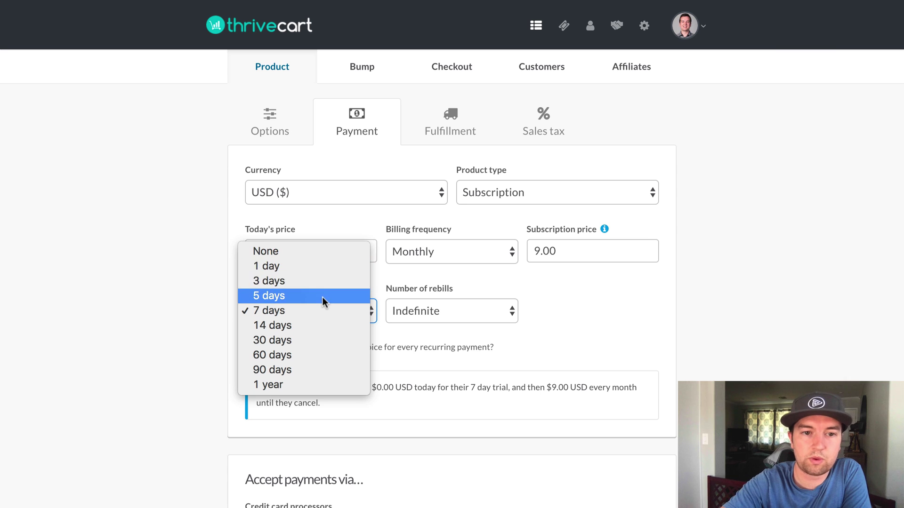
click(157, 327)
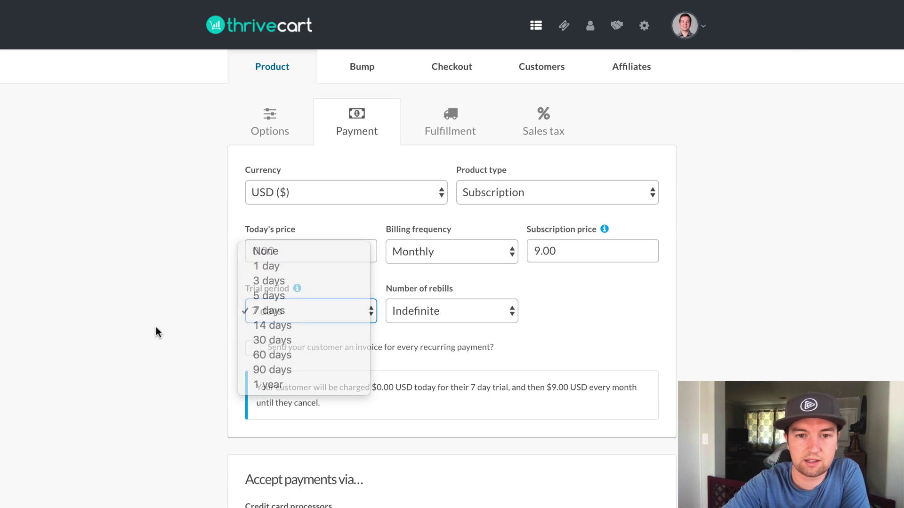
click(458, 329)
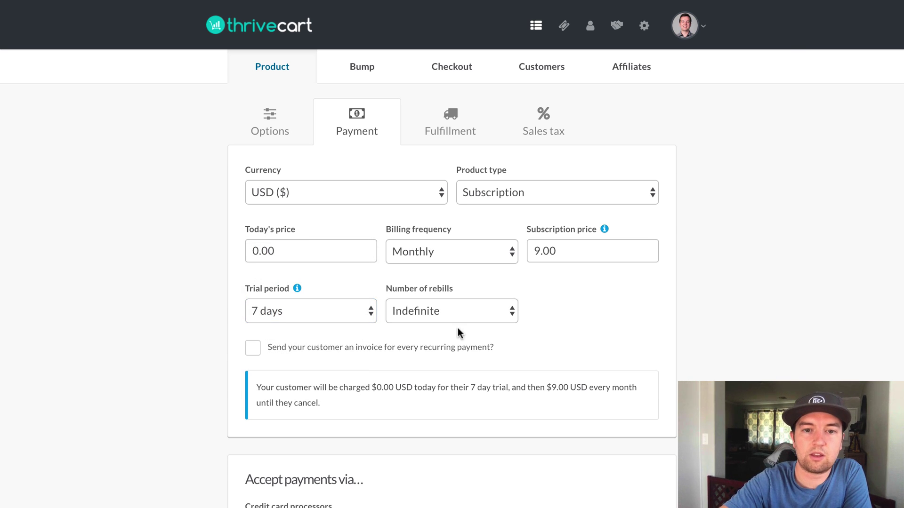
click(416, 312)
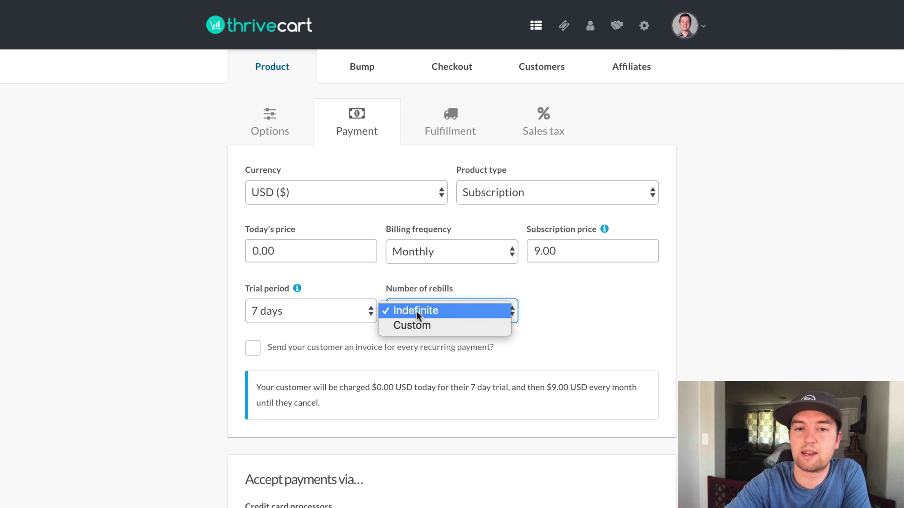
click(416, 312)
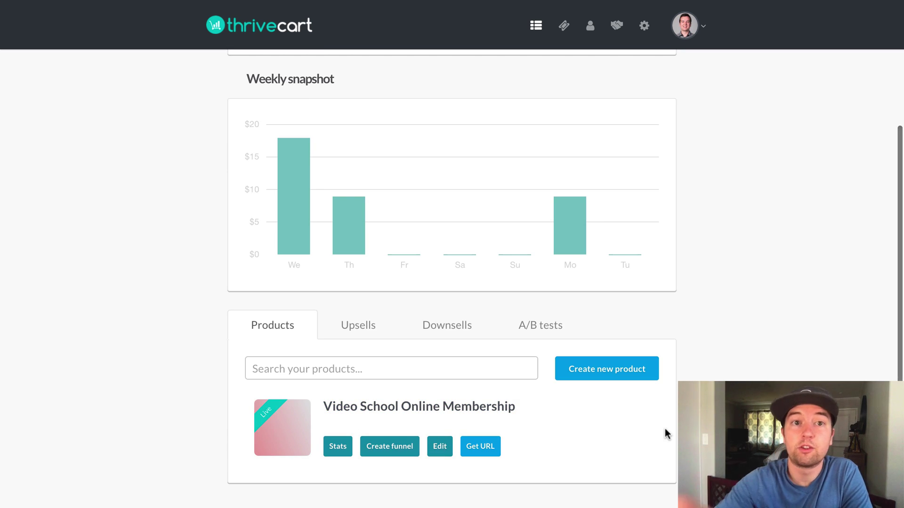
Get the Cart URLs and select the red Claim Your Free Trial button's embed code.
click(491, 450)
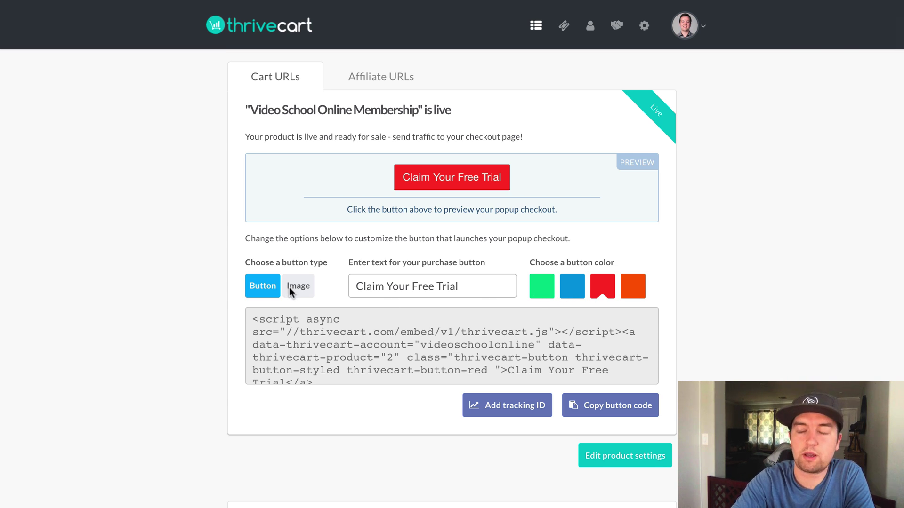
scroll(290, 292, down, 1)
click(346, 325)
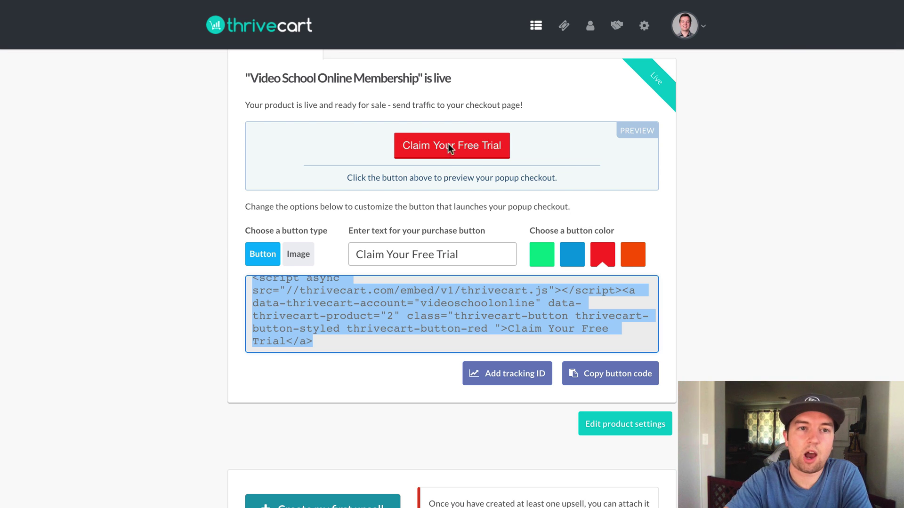
click(117, 32)
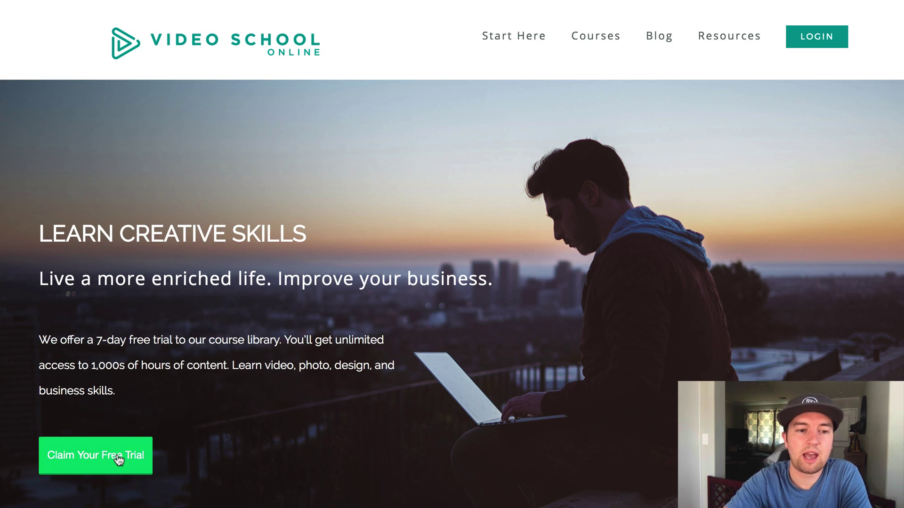
click(110, 456)
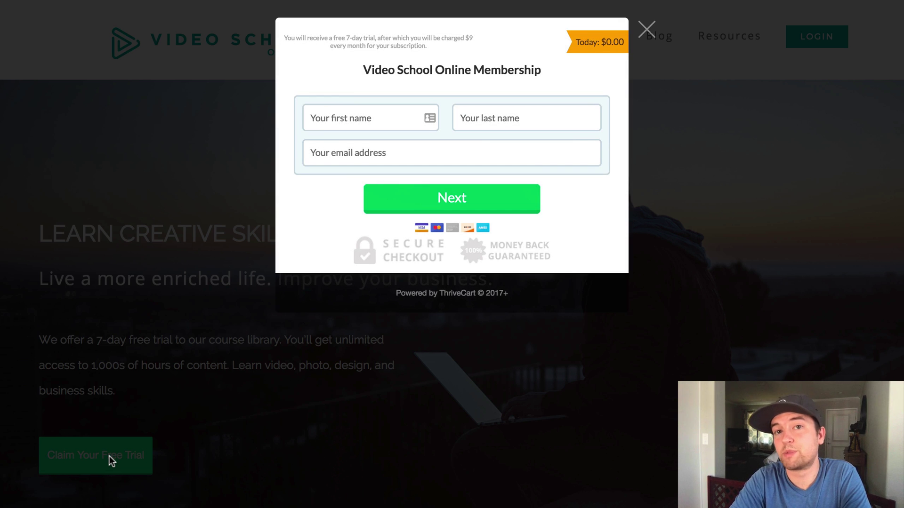
click(647, 30)
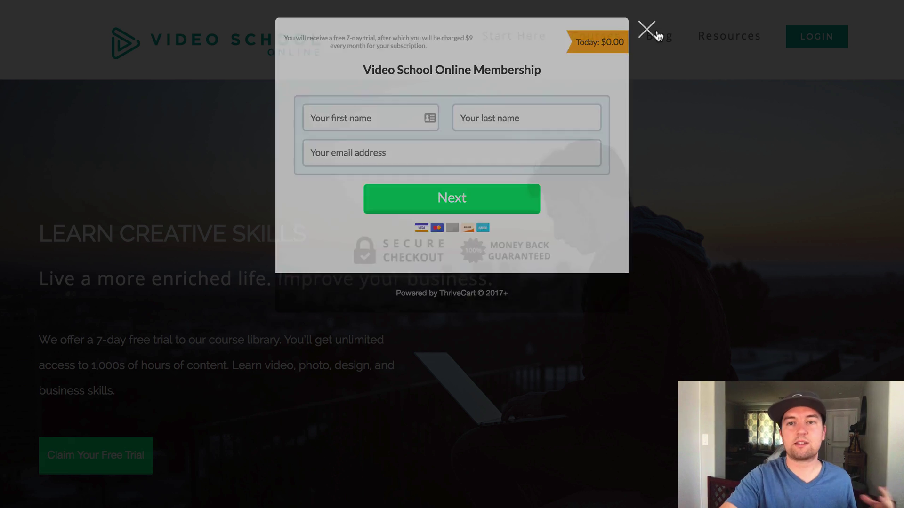